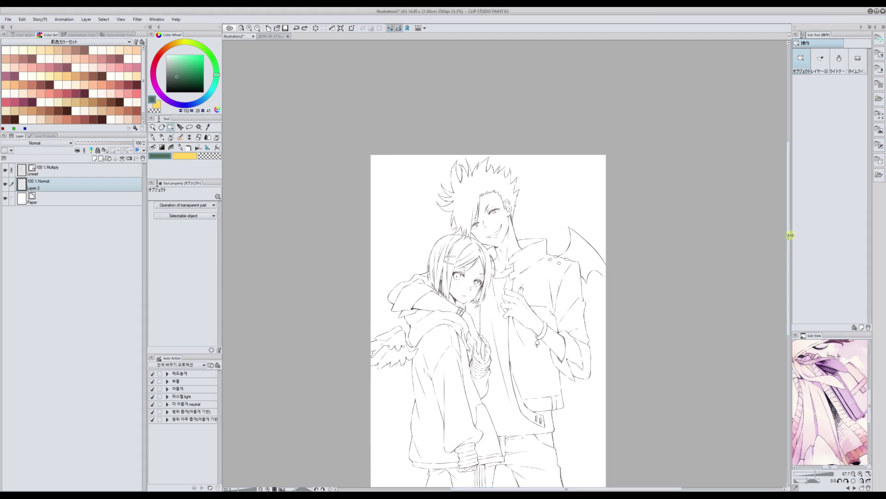
Select the Fill tool and examine the line art of both characters' faces and hair up close.
left_click_drag(790, 231, 787, 251)
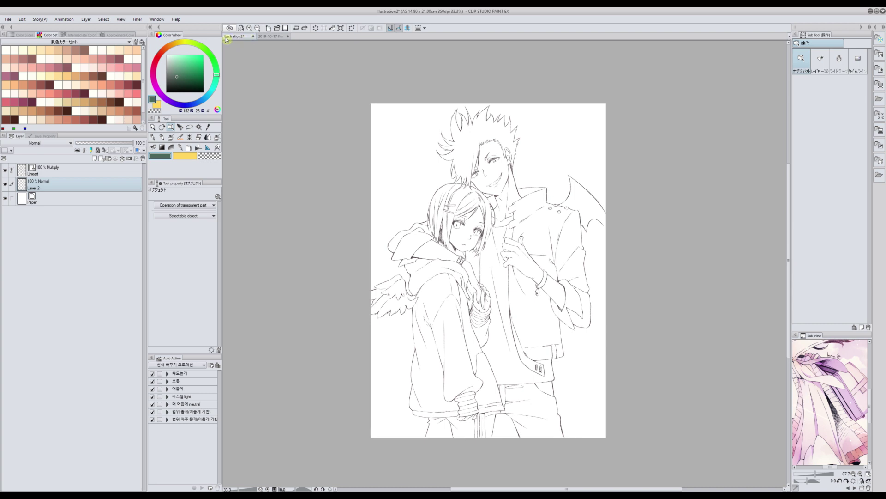
left_click(250, 29)
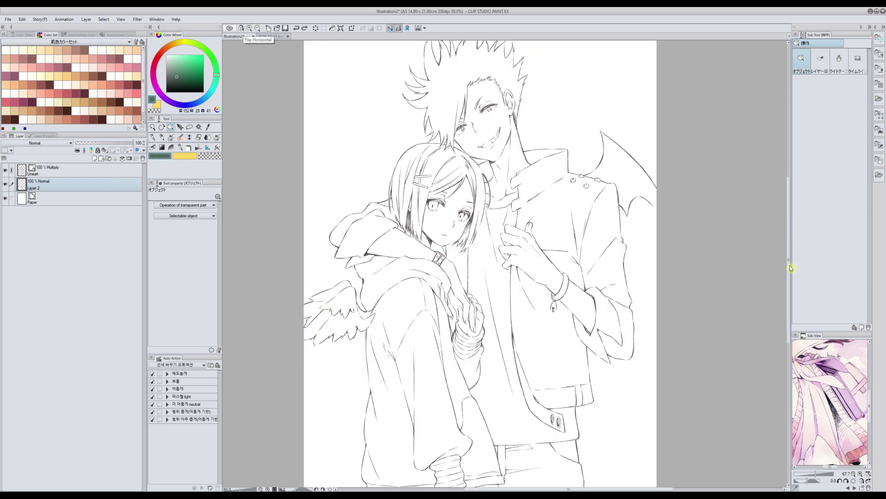
left_click_drag(791, 267, 792, 250)
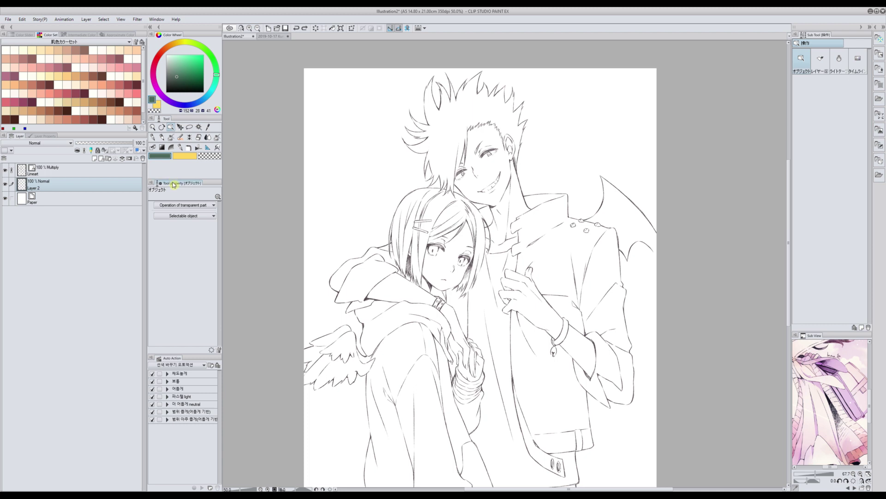
left_click(154, 148)
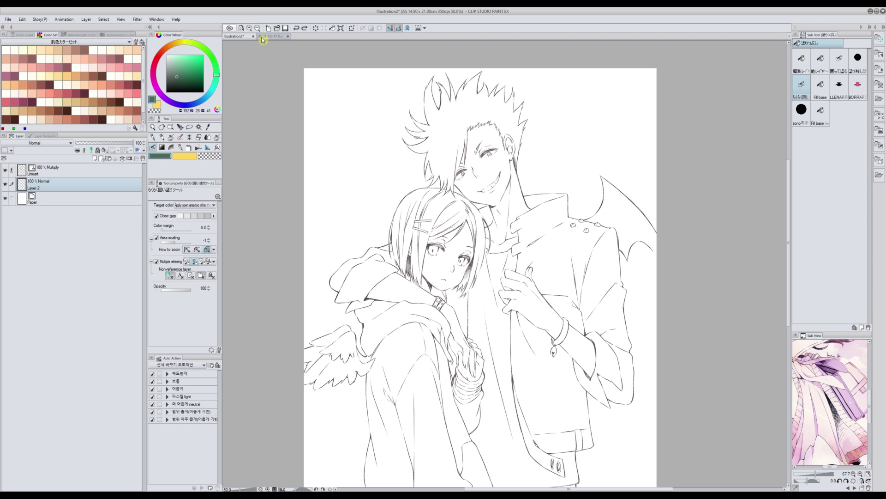
left_click(250, 28)
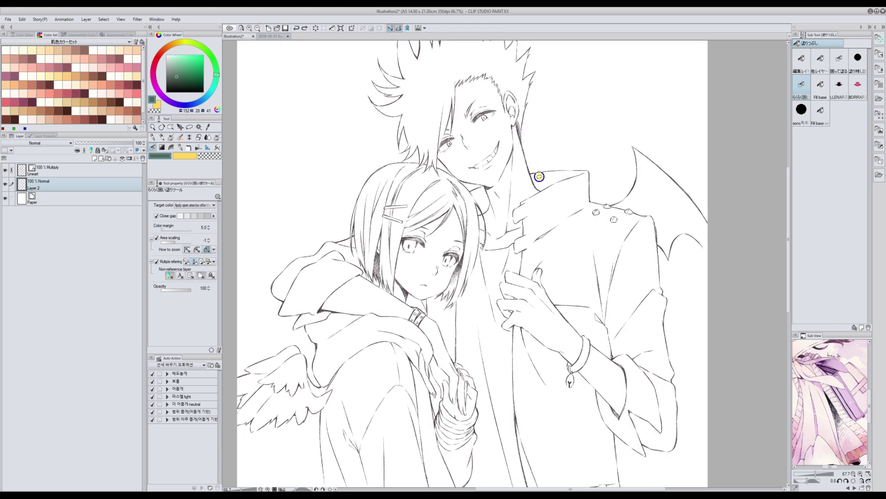
left_click_drag(790, 266, 791, 231)
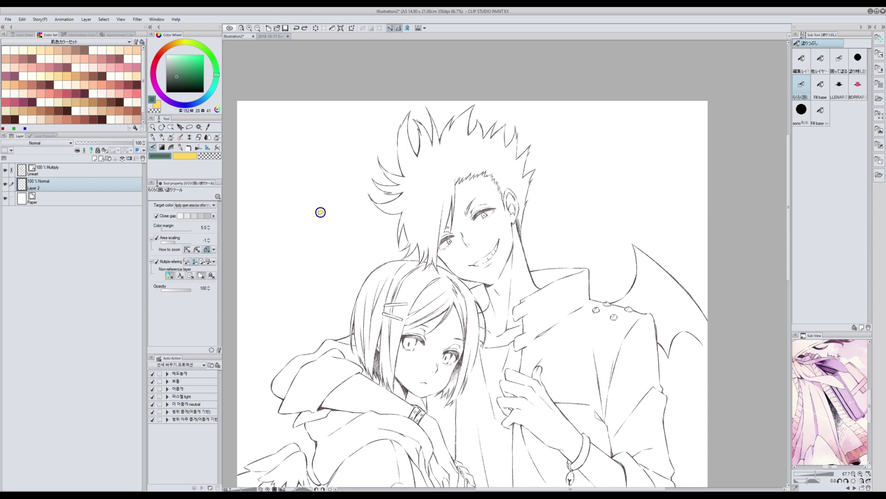
left_click(250, 29)
left_click(249, 28)
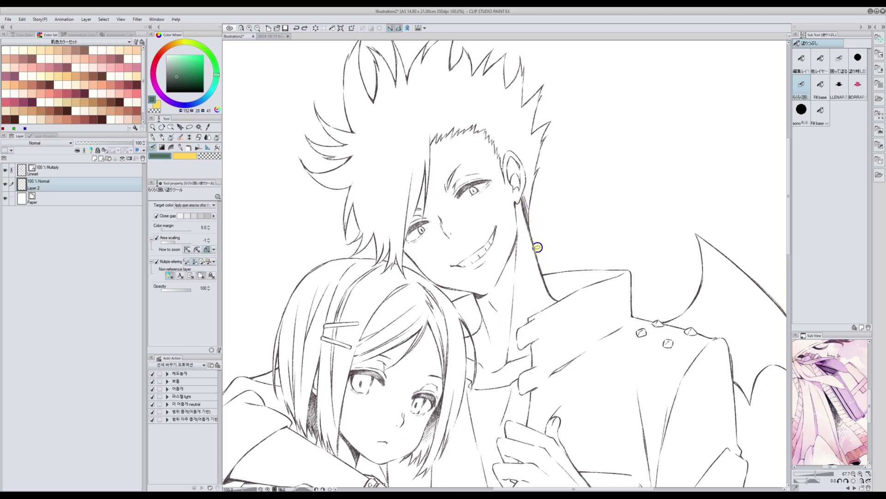
left_click(249, 29)
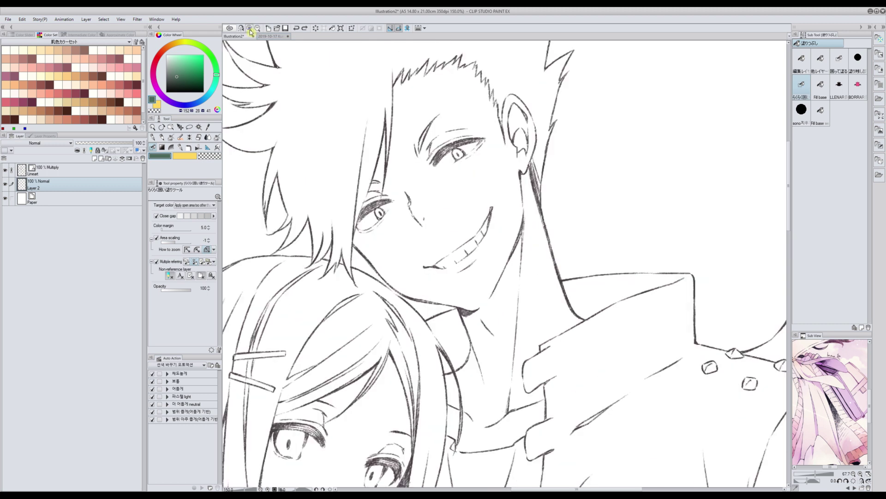
left_click(255, 28)
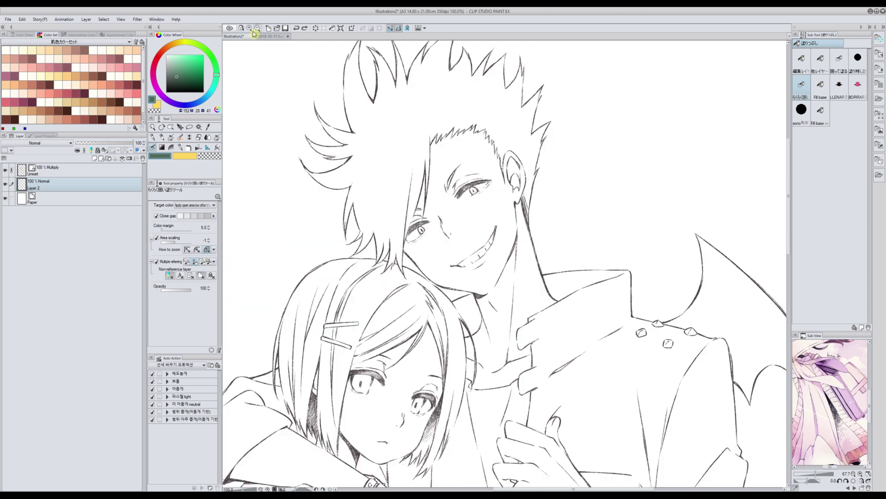
Try filling the girl's hair with dark green using the Fill base vector sub tool, and undo the fill.
left_click(821, 113)
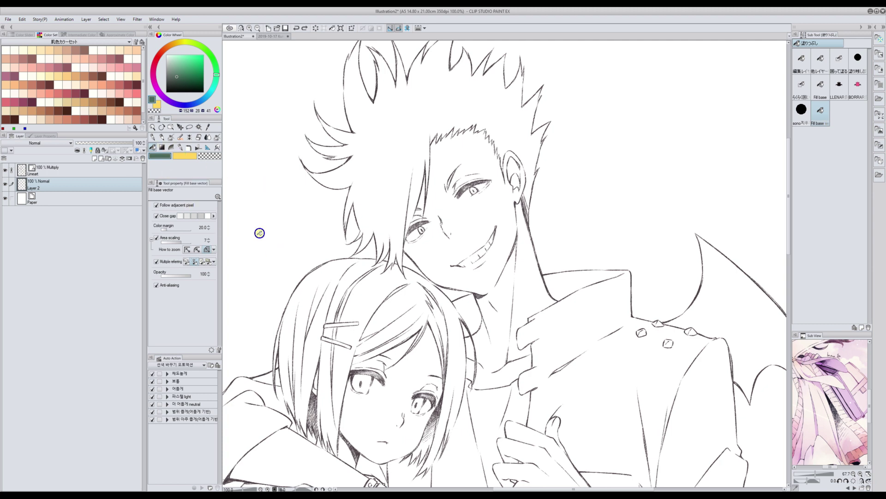
left_click(390, 328)
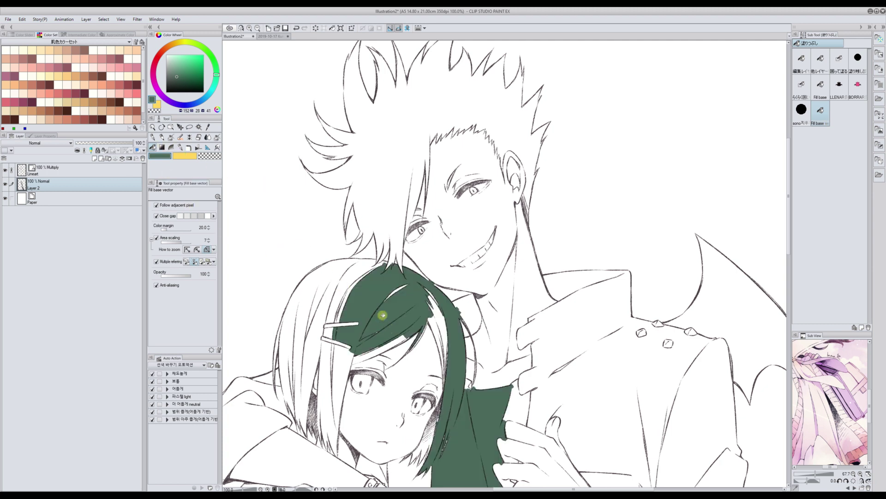
left_click(250, 28)
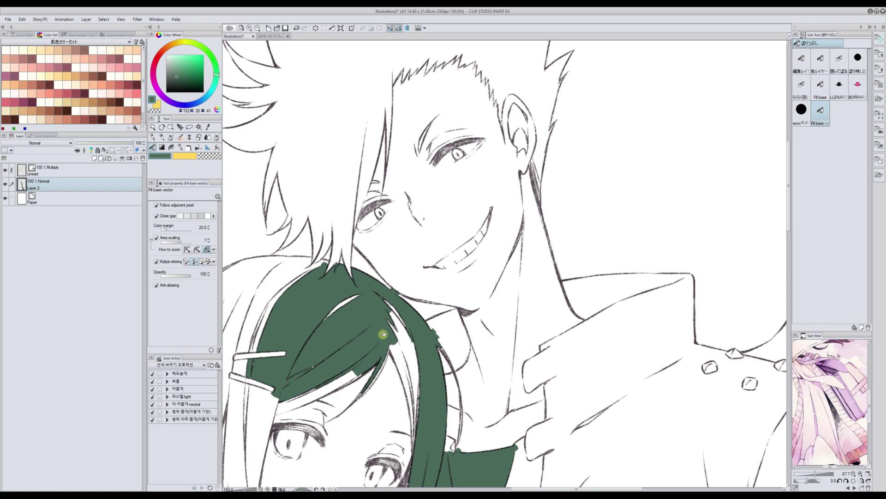
left_click(23, 20)
left_click(42, 27)
left_click(258, 28)
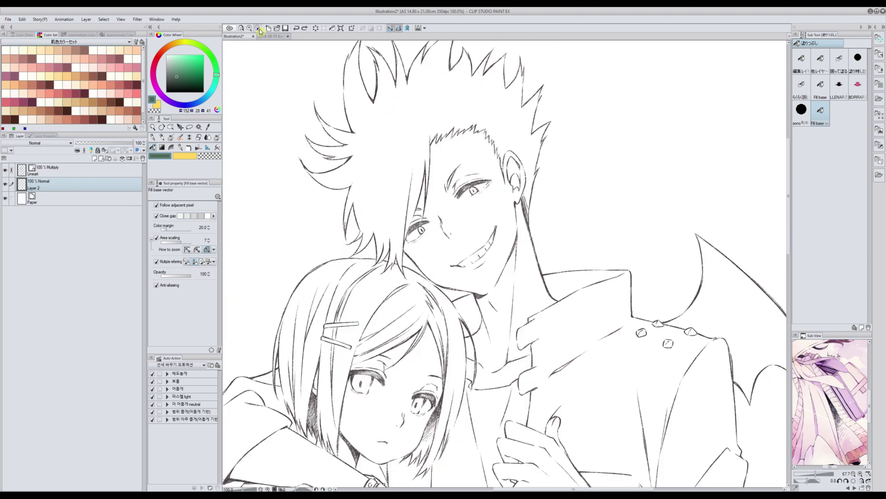
Choose the enclose-and-fill sub tool, check that Lineart is the reference layer, and make Layer 2 active.
left_click_drag(572, 489, 552, 488)
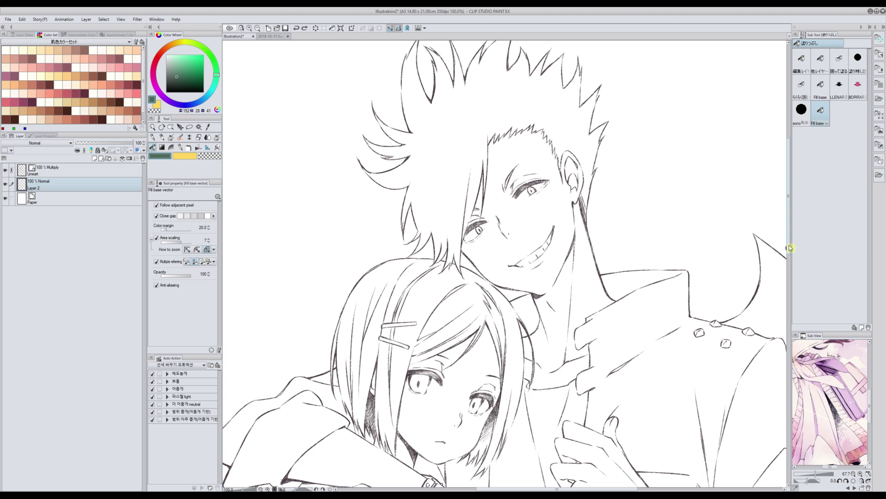
scroll(789, 247, "down", 1)
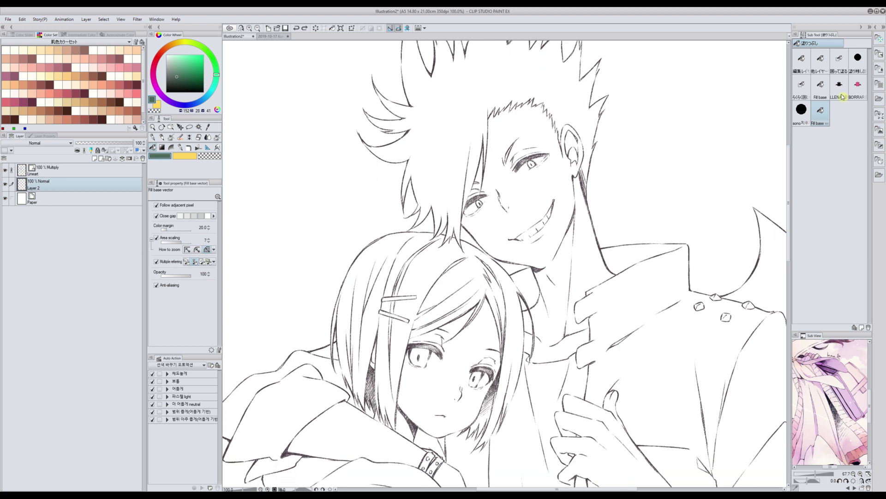
left_click(802, 87)
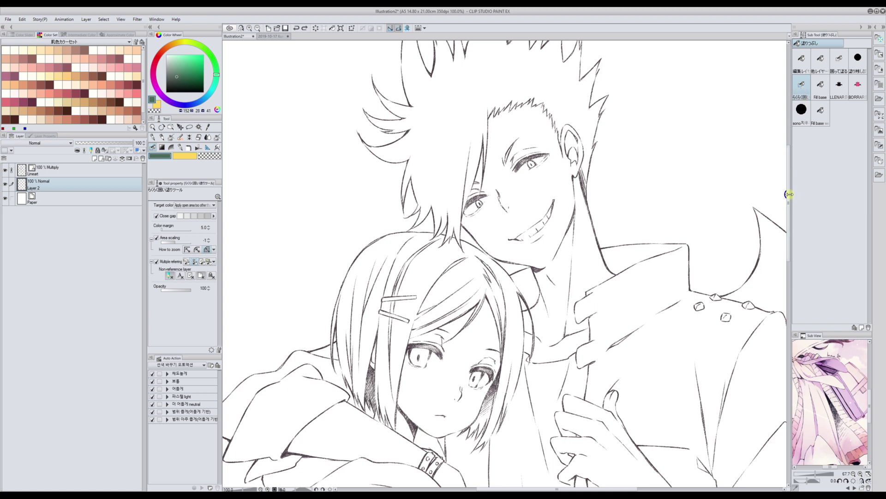
scroll(785, 202, "down", 2)
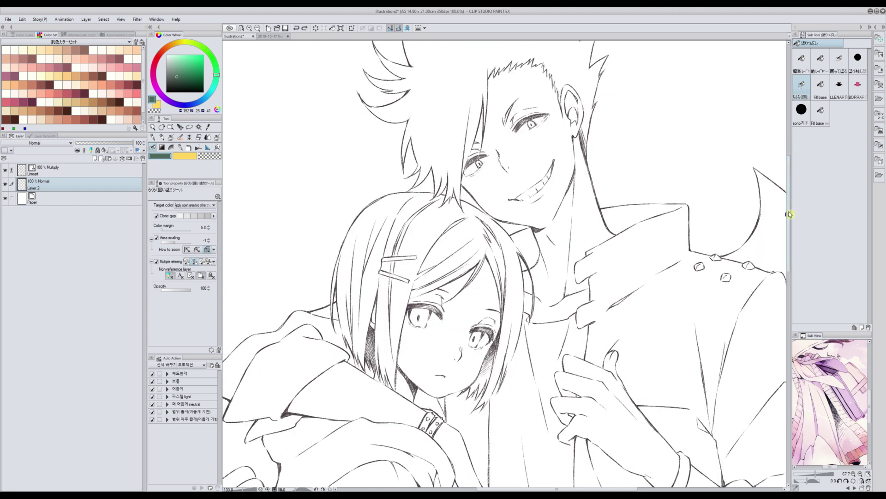
scroll(790, 213, "down", 1)
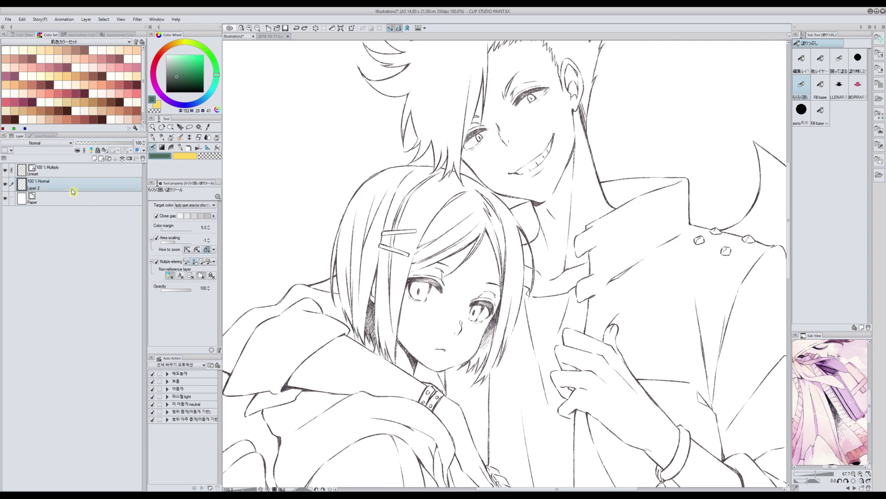
left_click(47, 175)
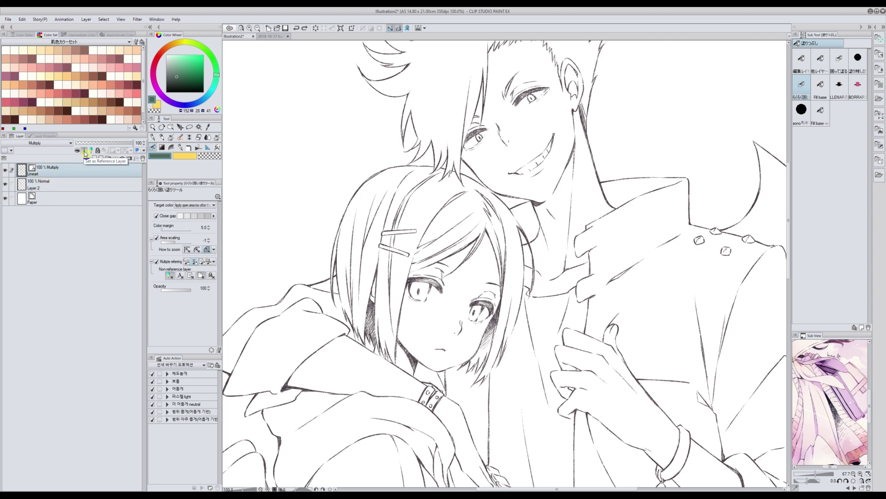
left_click(55, 189)
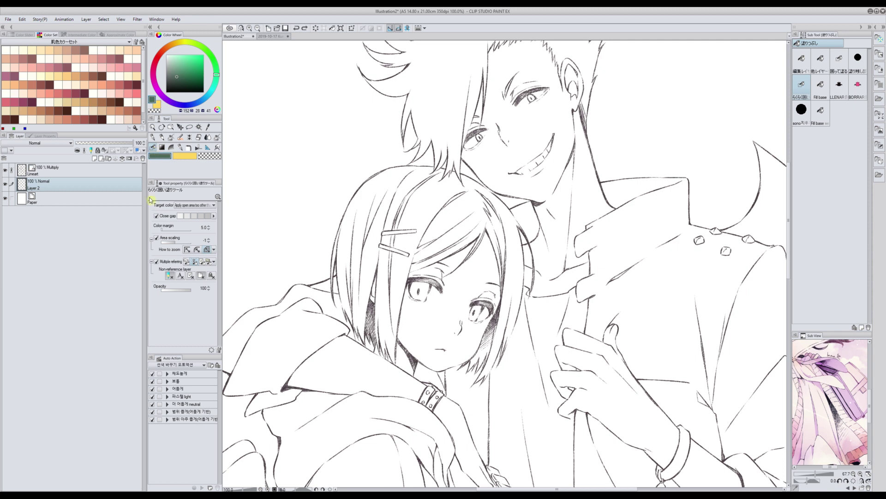
Enclose the girl's whole hair to fill it with dark green on Layer 2, referring to the reference layer.
left_click(195, 262)
left_click_drag(364, 168, 438, 161)
mouse_move(457, 167)
left_mouse_down()
mouse_move(515, 206)
mouse_move(540, 272)
mouse_move(530, 297)
mouse_move(525, 238)
mouse_move(518, 330)
mouse_move(497, 373)
mouse_move(500, 357)
mouse_move(487, 383)
mouse_move(471, 388)
mouse_move(479, 372)
mouse_move(455, 373)
mouse_move(500, 296)
mouse_move(487, 242)
mouse_move(447, 278)
mouse_move(497, 307)
mouse_move(493, 249)
mouse_move(447, 279)
mouse_move(452, 257)
mouse_move(416, 271)
mouse_move(393, 360)
mouse_move(358, 337)
mouse_move(337, 276)
mouse_move(337, 310)
mouse_move(329, 253)
mouse_move(370, 165)
left_mouse_up()
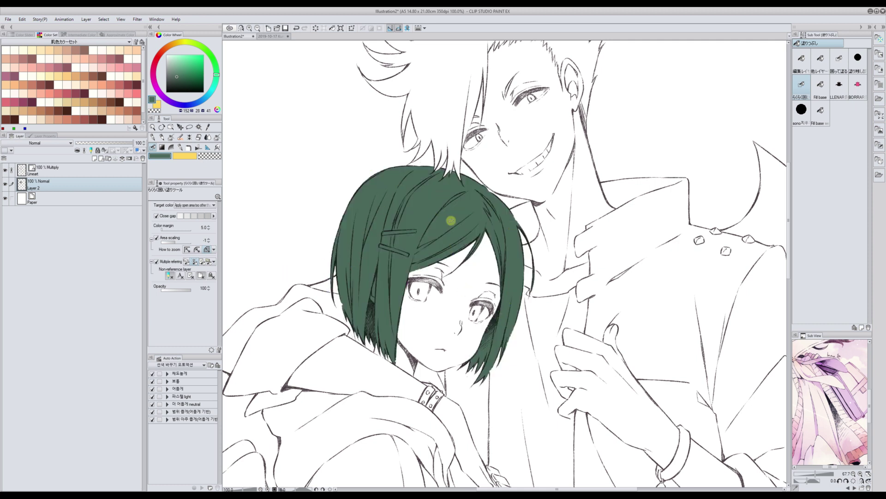
Lower the Lineart layer's opacity to 31% and inspect the edges of the green hair fill up close.
left_click(249, 28)
left_click(70, 173)
left_click_drag(112, 145, 94, 145)
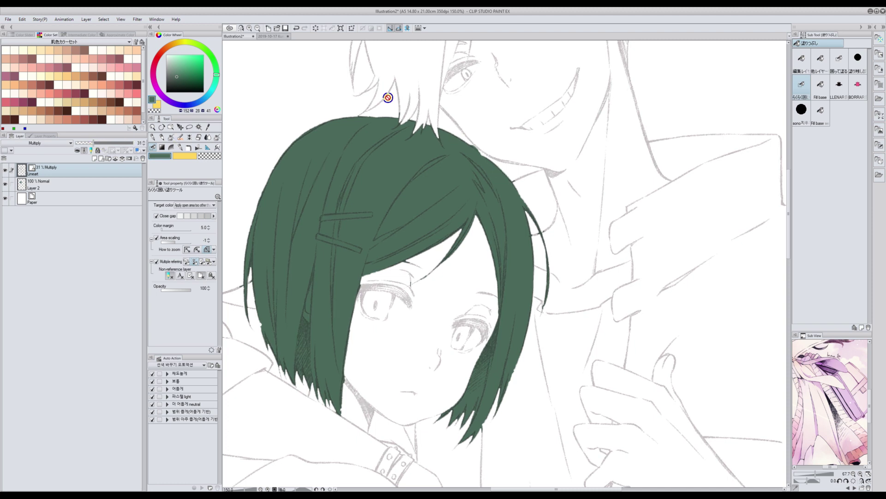
left_click(249, 28)
scroll(574, 119, "up", 1)
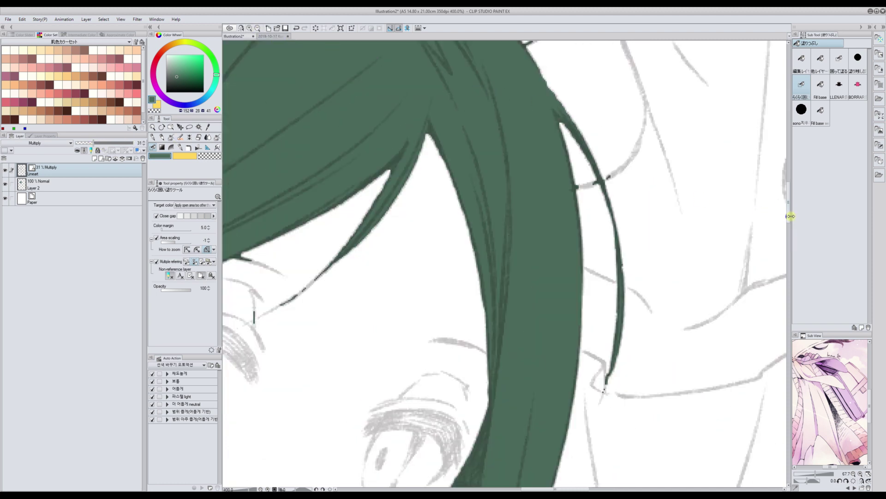
scroll(733, 187, "up", 1)
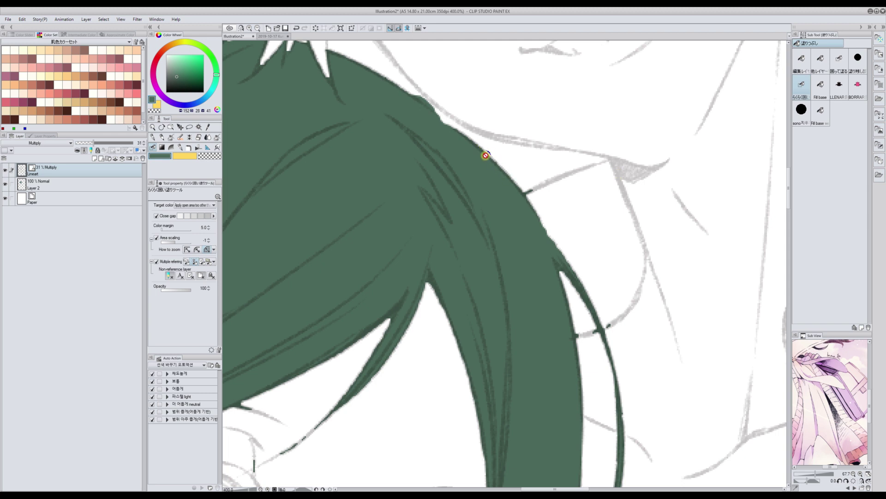
left_click(258, 28)
left_click(258, 28)
left_click(257, 28)
left_click(257, 28)
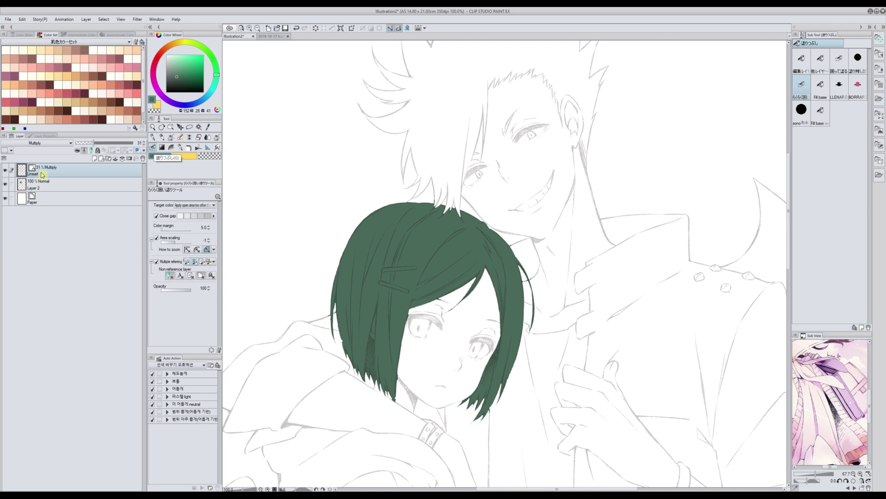
Restore the Lineart layer's opacity to 100% and make Layer 2 active.
left_click(111, 142)
left_click_drag(144, 150, 146, 151)
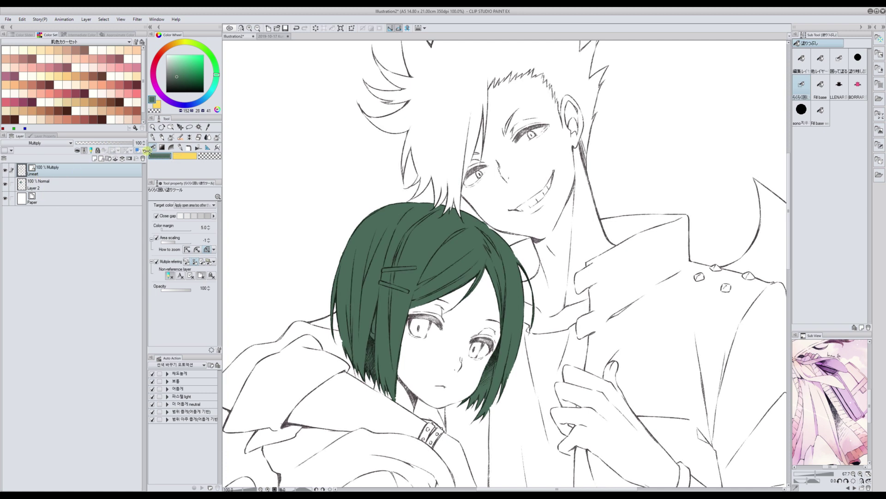
left_click(61, 183)
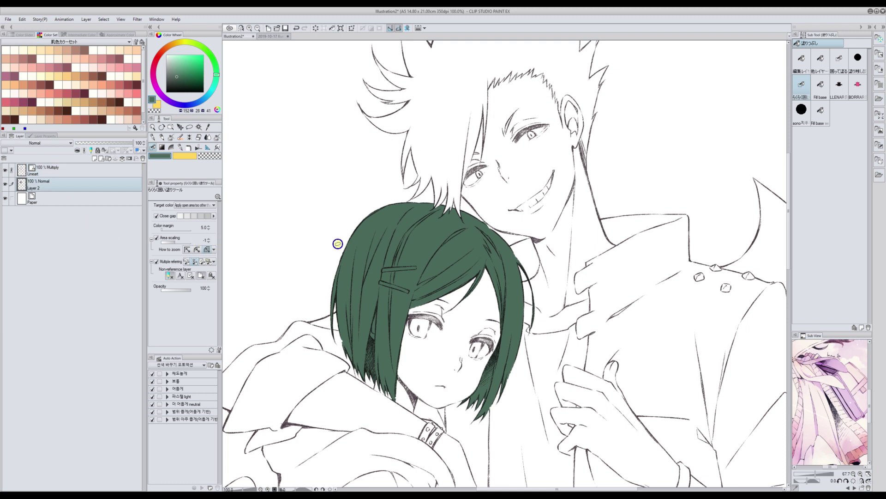
Try an opacity of 34% on the Lineart layer to check the hair fill, undo it, and return to Layer 2.
left_click_drag(789, 220, 790, 240)
left_click(249, 29)
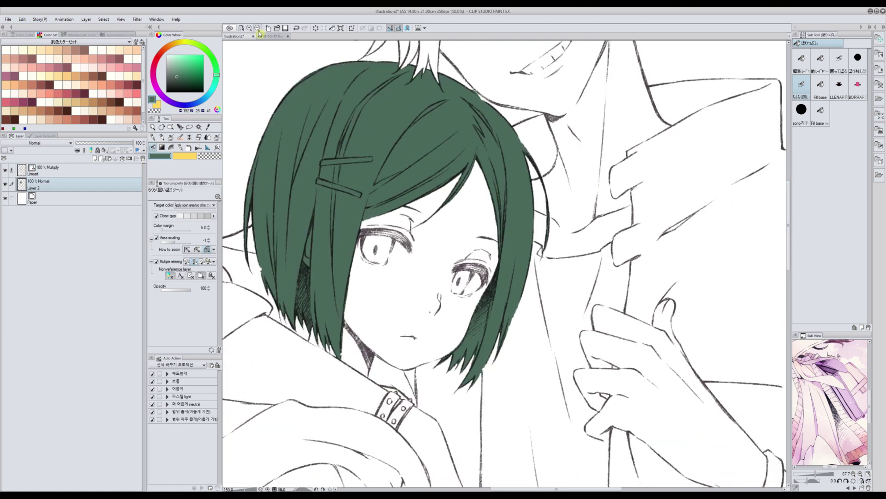
left_click(85, 168)
left_click_drag(115, 143, 96, 143)
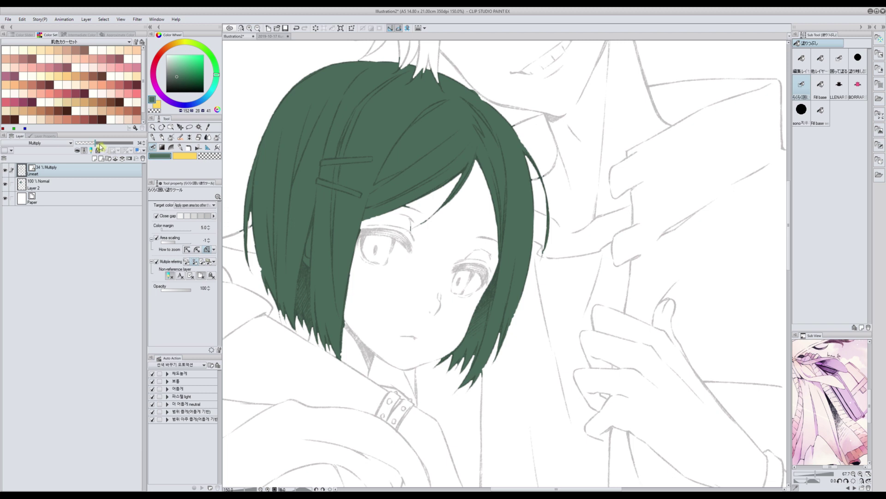
key("ctrl+z")
left_click(78, 184)
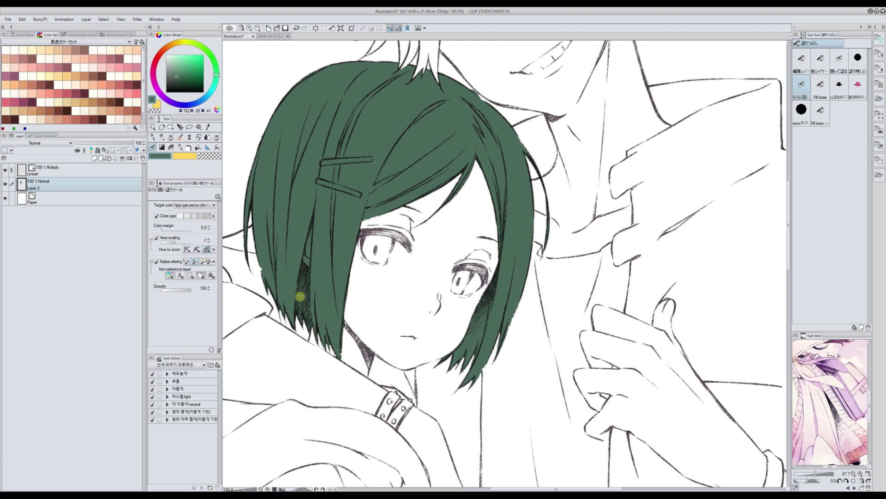
Switch to the 丸ペン pen, set the Lineart layer's opacity to 67%, and make Layer 2 active.
left_click(21, 19)
left_click(111, 110)
key("p")
left_click(54, 172)
left_click_drag(119, 143, 114, 143)
left_click(50, 186)
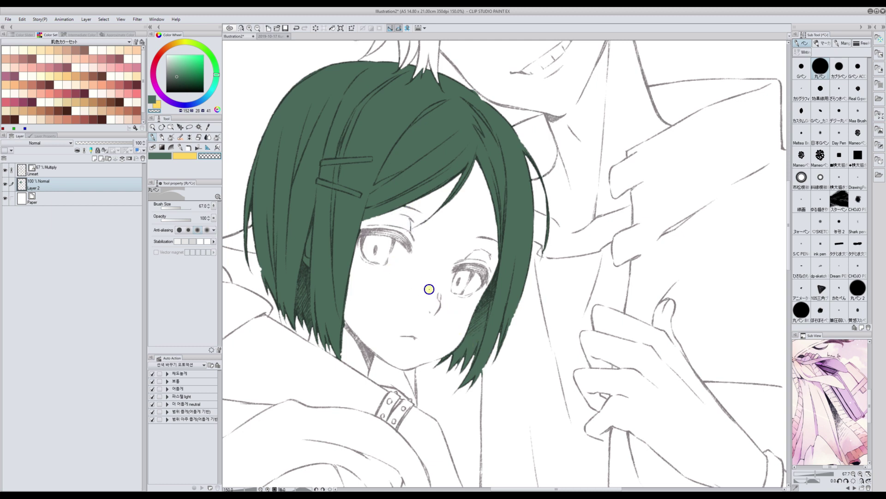
Erase stray fill around the boy's hair tips with the transparent colour, and touch up the right side of the girl's hair in green.
left_click(159, 157)
left_click(205, 157)
mouse_move(436, 79)
left_mouse_down()
mouse_move(437, 70)
mouse_move(420, 63)
mouse_move(408, 81)
mouse_move(403, 65)
mouse_move(396, 72)
left_mouse_up()
left_click(159, 157)
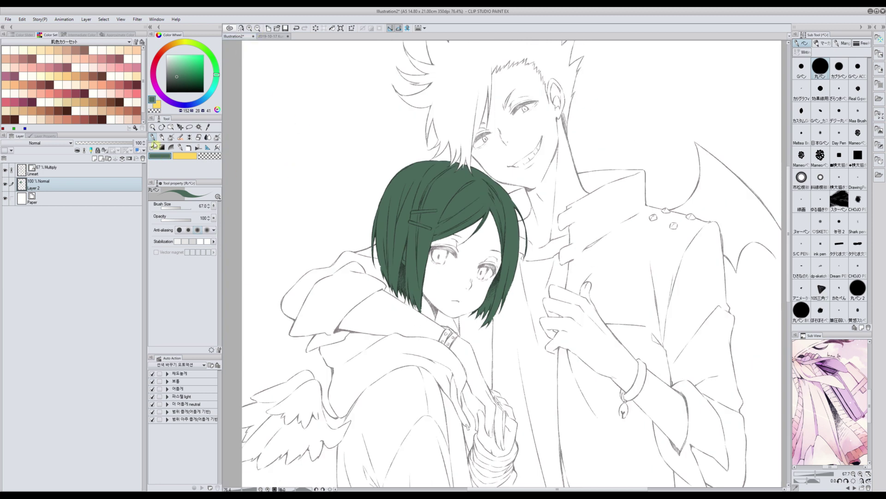
left_click_drag(513, 277, 505, 299)
left_click(249, 27)
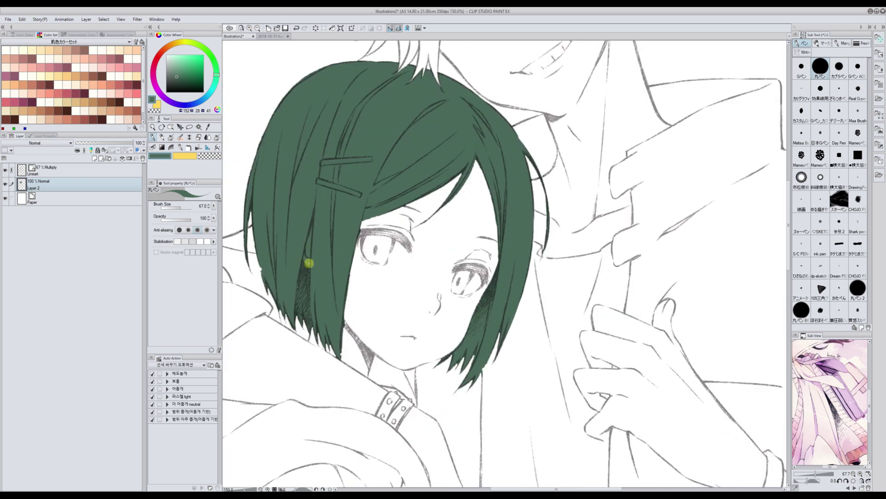
Try erasing a short vertical stroke from the green hair left of the girl's face, and undo it.
left_click(203, 158)
left_click_drag(310, 224, 310, 248)
left_click(22, 19)
left_click(23, 19)
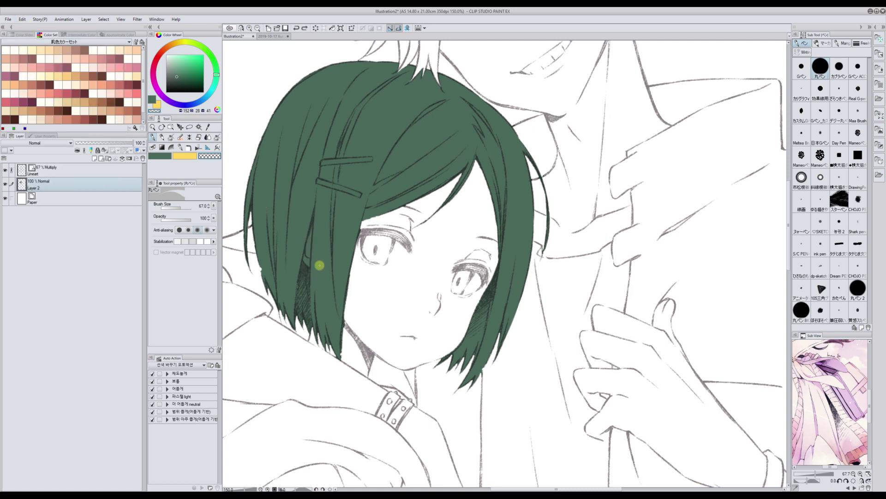
Clear the green over the girl's ear beside her face by enclosing it with the fill tool in the transparent colour.
left_click(153, 147)
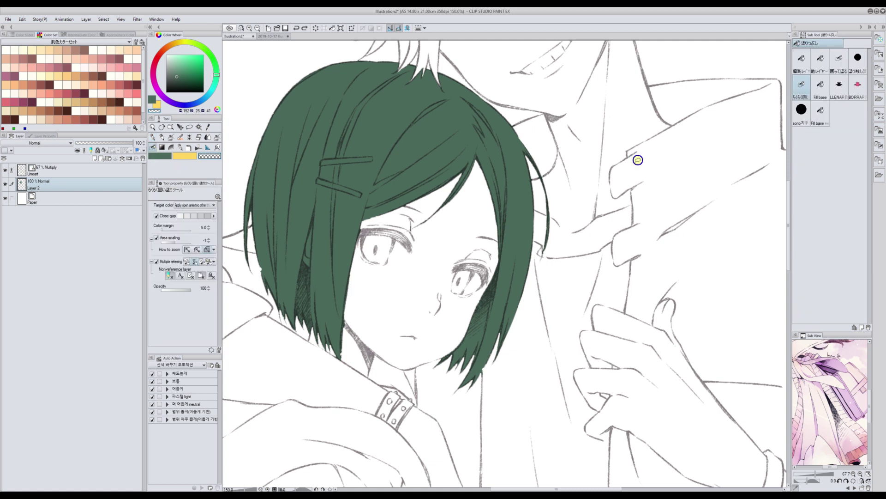
mouse_move(311, 233)
left_mouse_down()
mouse_move(305, 260)
mouse_move(315, 260)
mouse_move(312, 227)
left_mouse_up()
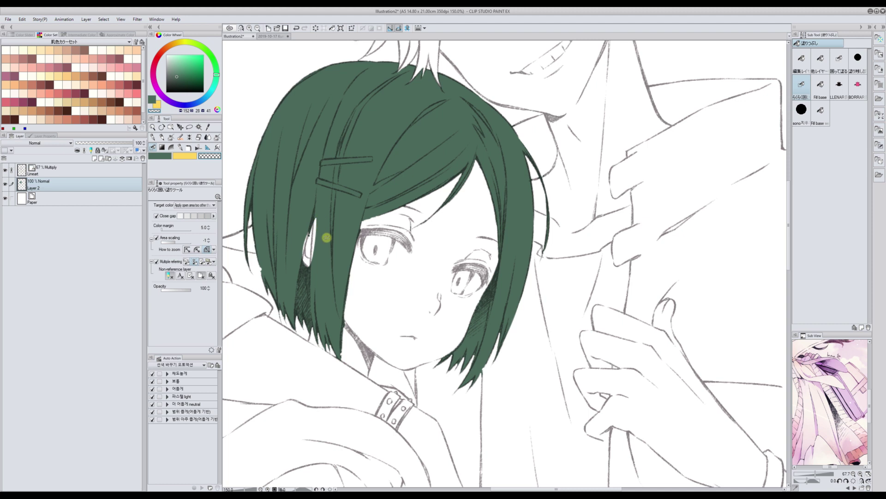
Switch to the finished 2019-10-17 KuroKen illustration and examine the two characters' clothing and the layer list.
left_click(21, 19)
left_click(40, 37)
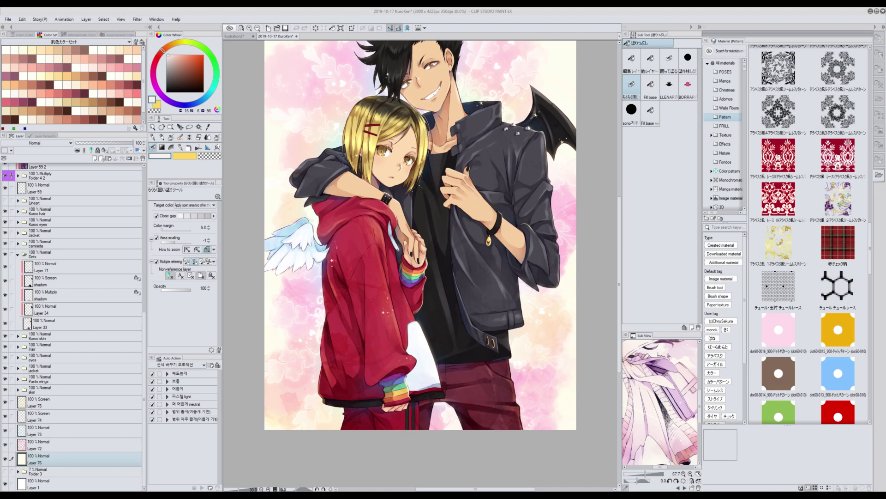
left_click_drag(485, 489, 477, 489)
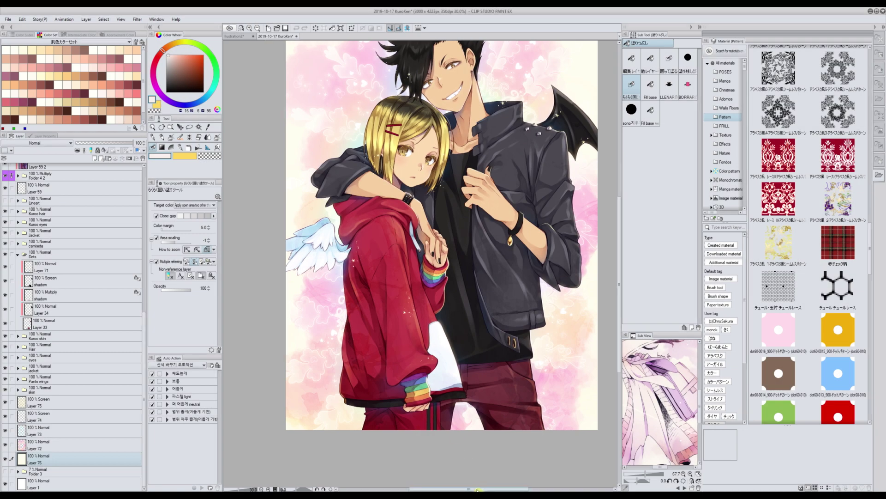
scroll(621, 349, "down", 2)
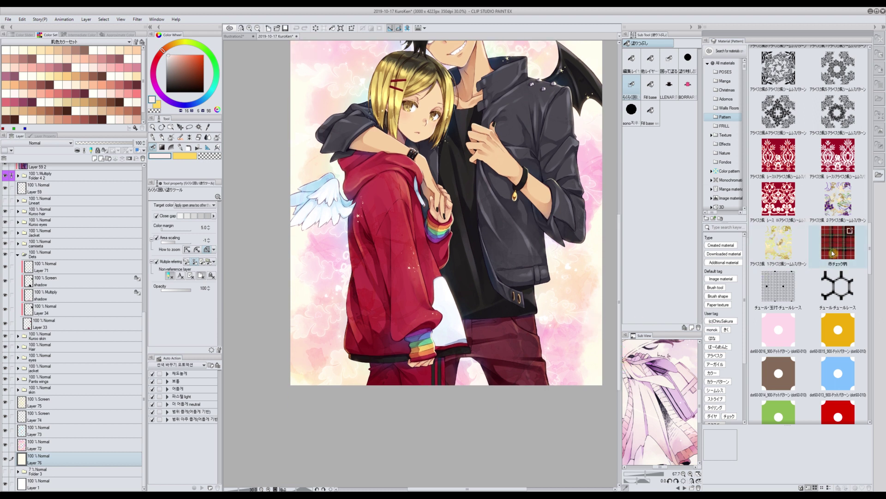
left_click_drag(462, 490, 471, 489)
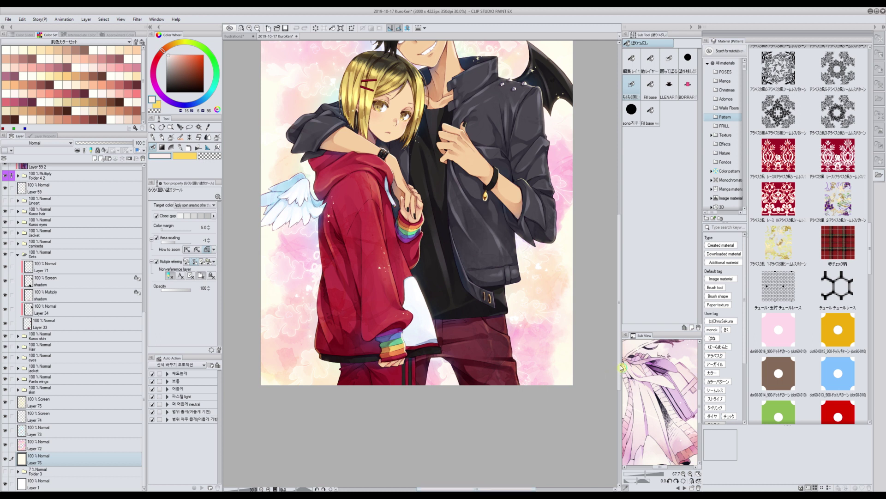
scroll(621, 360, "down", 1)
scroll(617, 355, "up", 1)
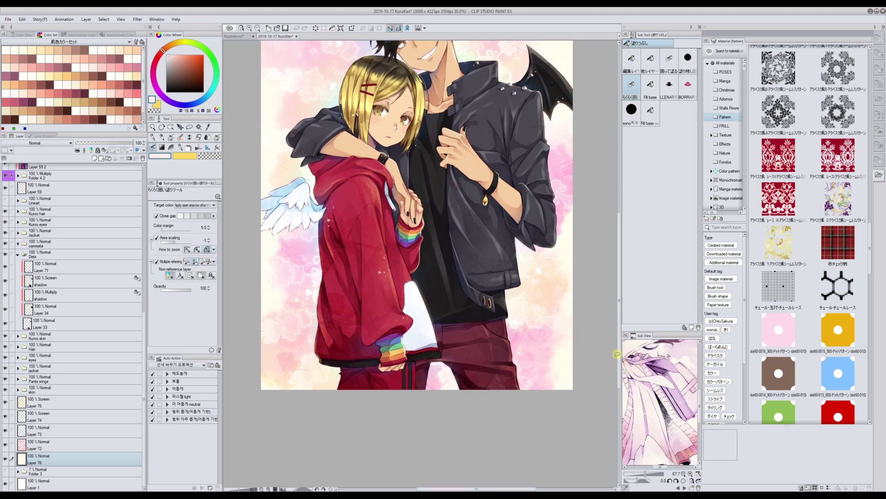
left_click_drag(474, 489, 478, 490)
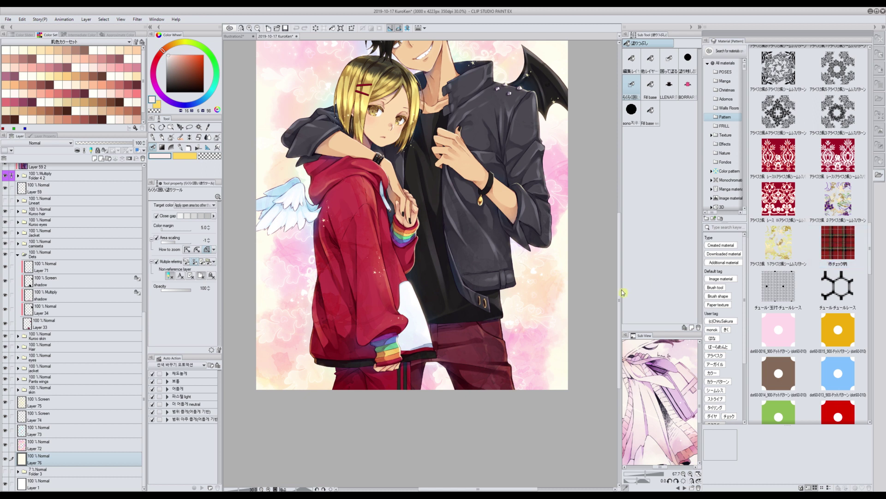
scroll(619, 293, "up", 3)
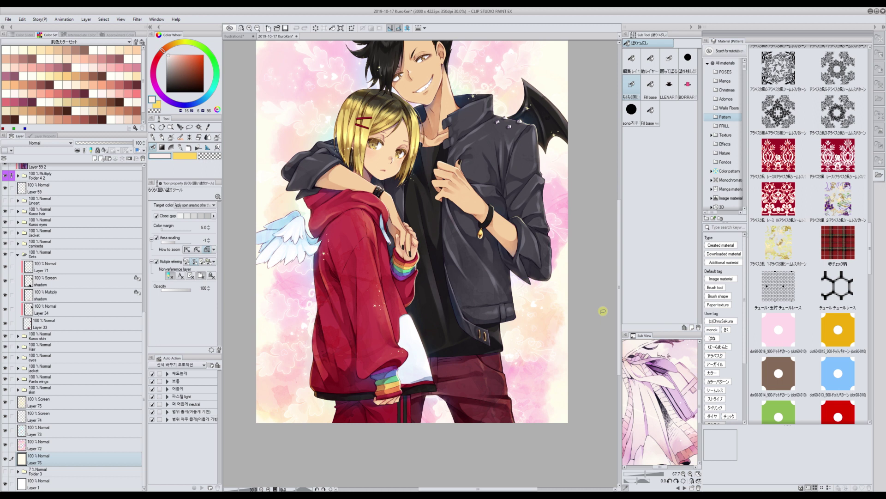
scroll(620, 327, "up", 3)
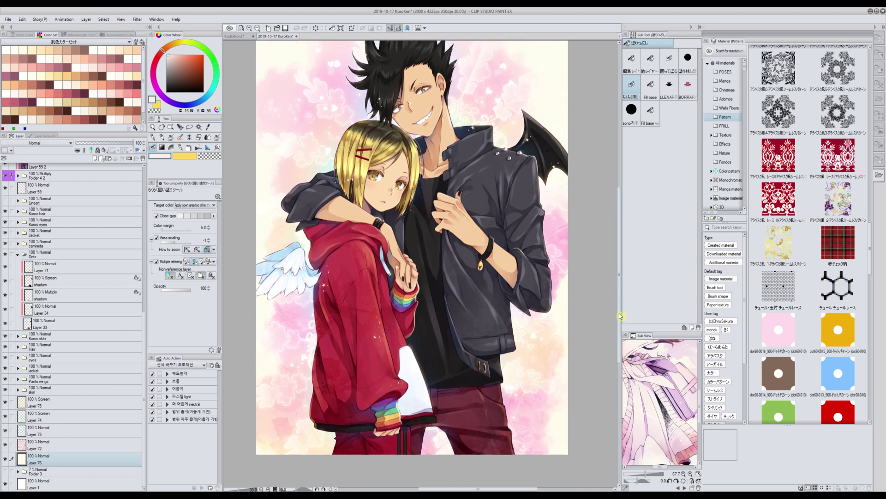
scroll(614, 312, "down", 3)
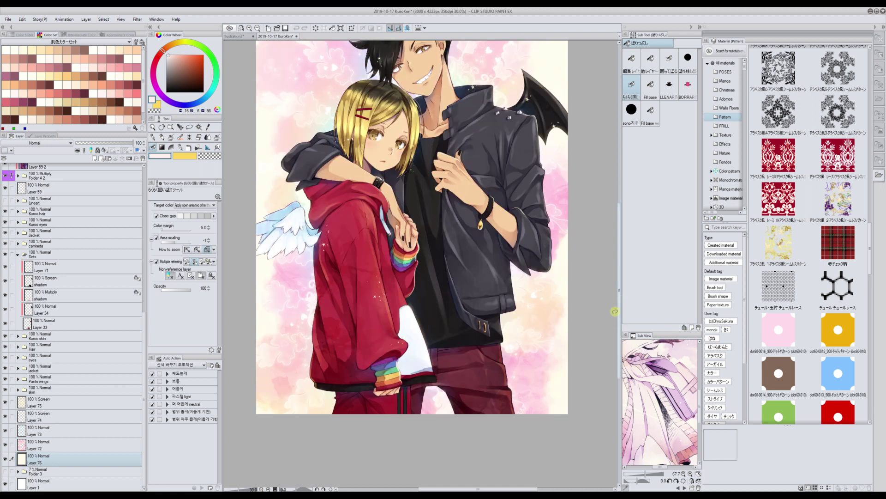
left_click_drag(450, 490, 451, 489)
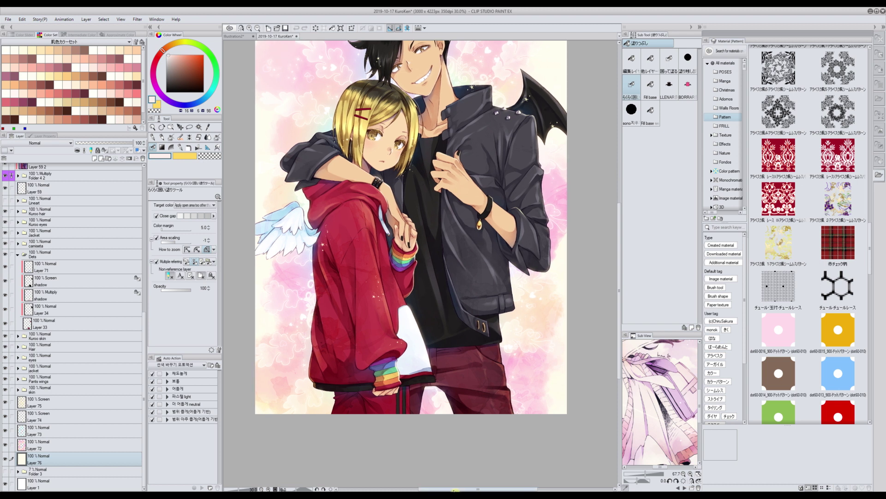
scroll(620, 351, "up", 1)
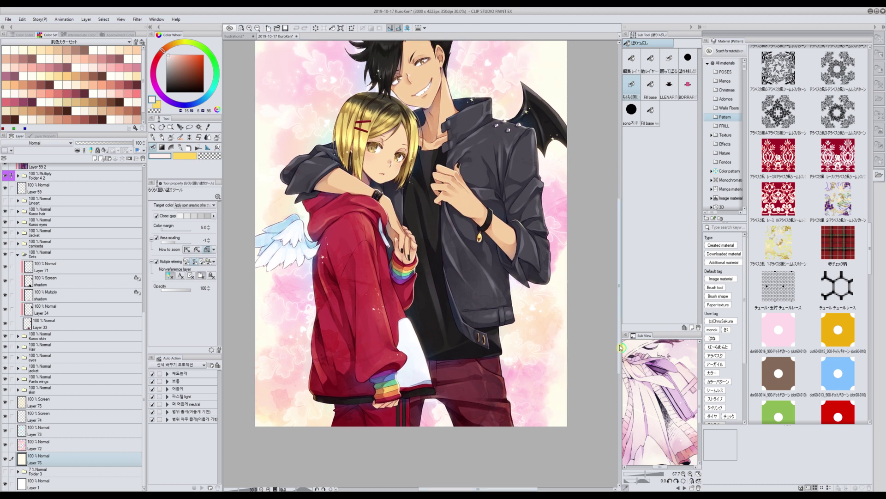
scroll(621, 351, "down", 2)
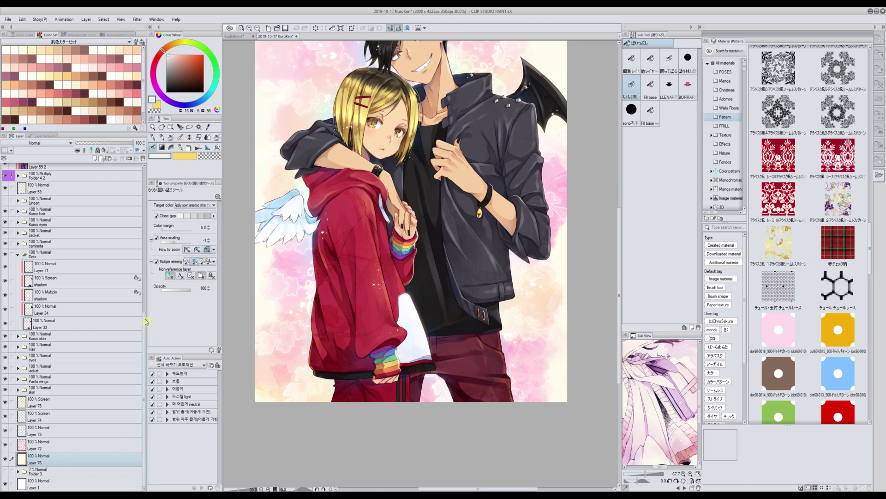
scroll(144, 324, "up", 1)
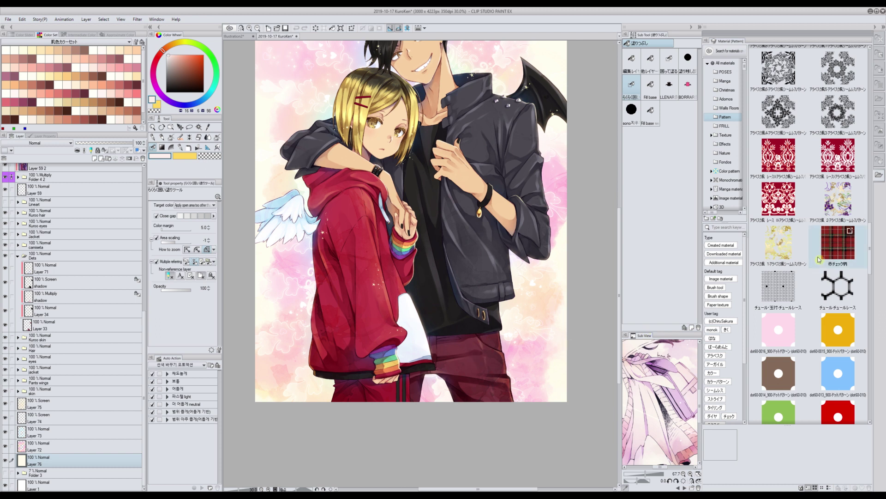
Make Layer 33 active and toggle its visibility off and on to check which areas it covers.
left_click(17, 328)
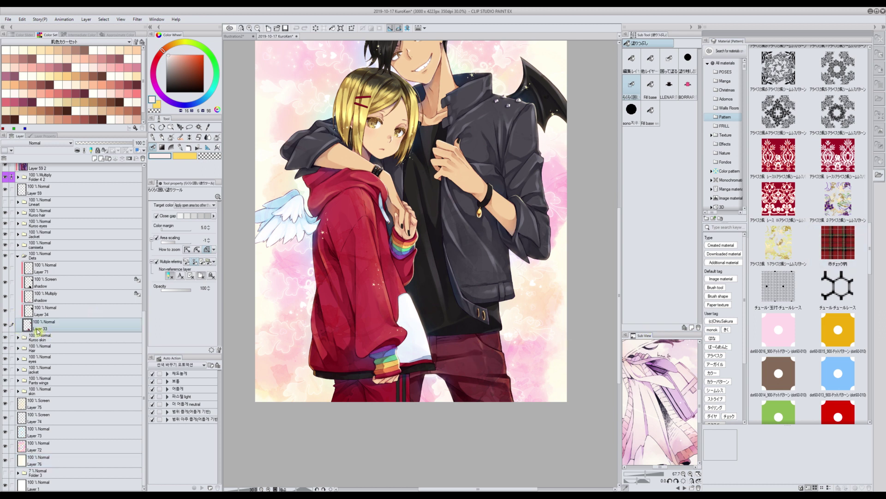
left_click(7, 327)
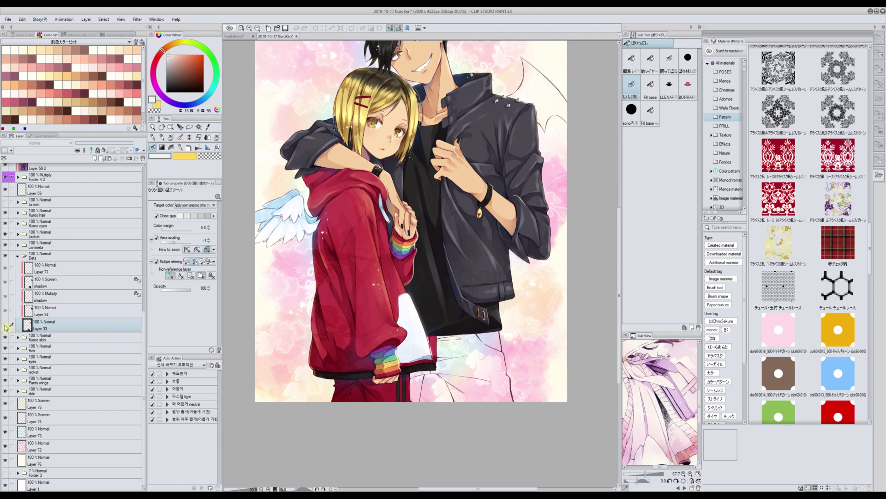
left_click(7, 326)
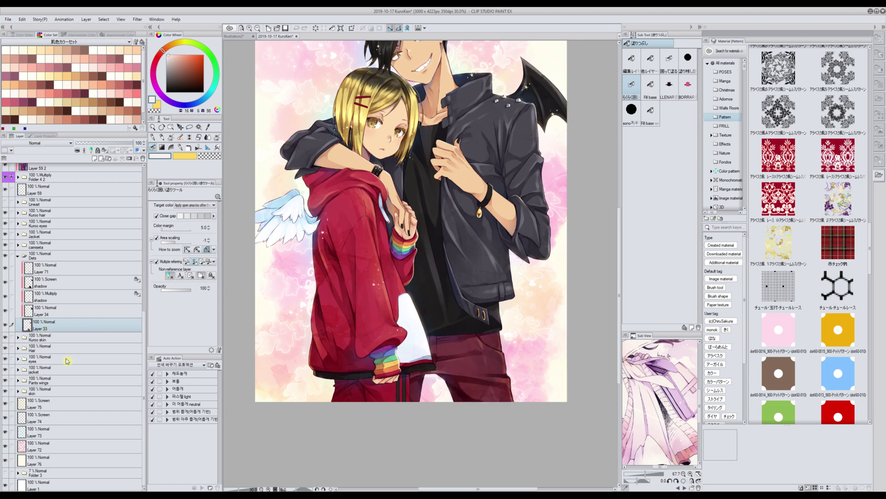
Place the red tartan material 赤チェック柄 above Layer 33, clipped to the boy's trousers, and scale it to 221%.
left_click(838, 249)
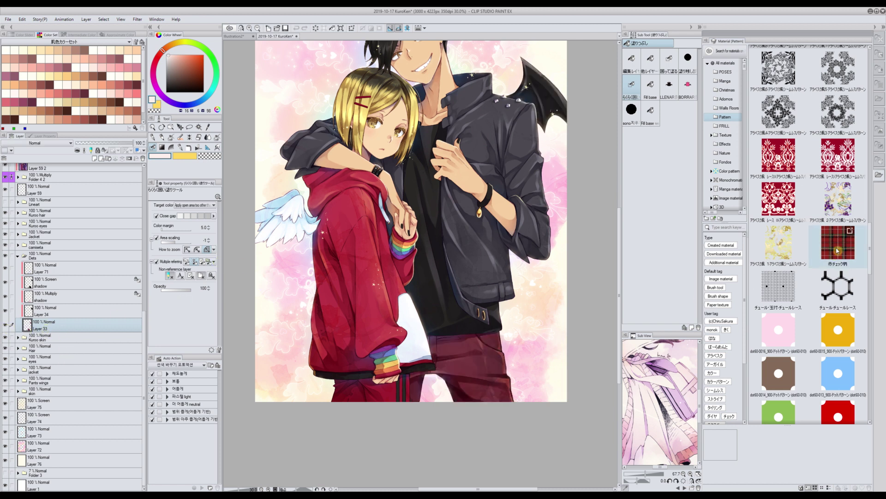
left_click_drag(837, 244, 460, 329)
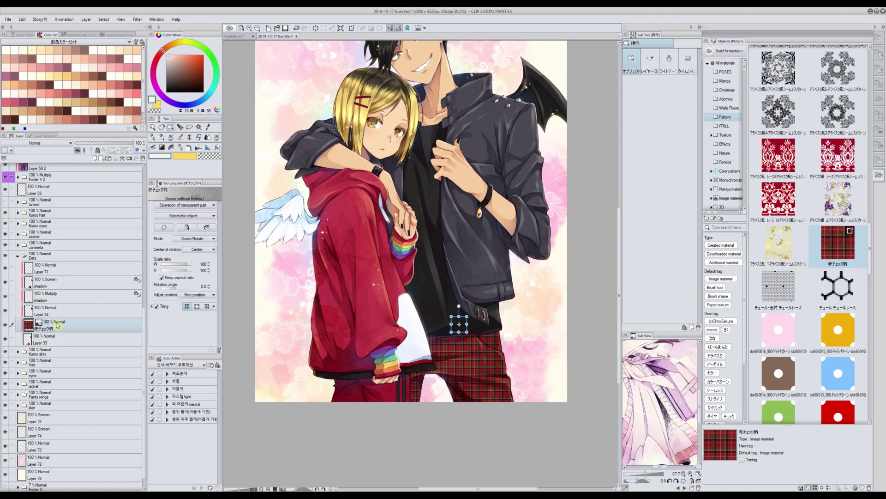
left_click_drag(451, 332, 424, 349)
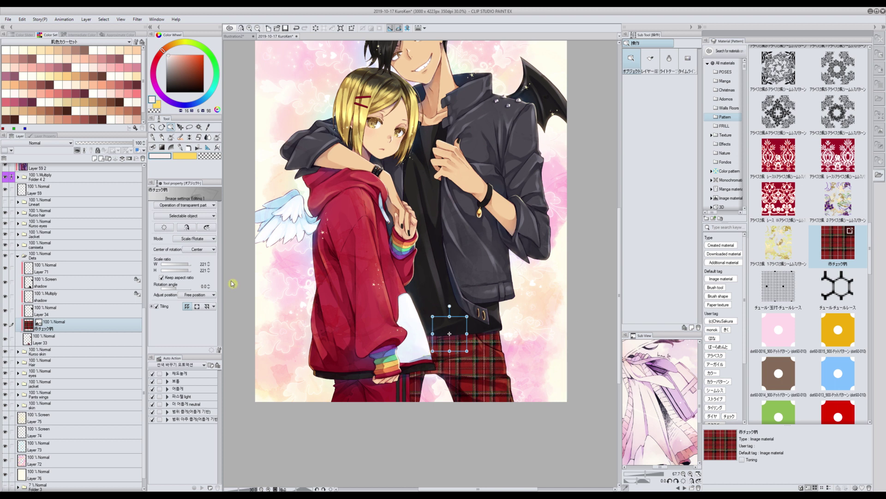
Rasterize the 赤チェック柄 layer and lasso a large area around the trousers and lower torsos.
left_click(258, 28)
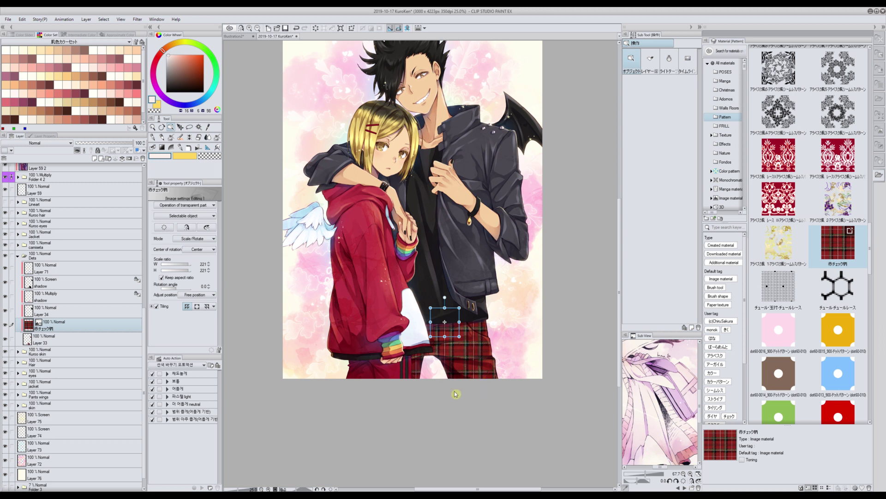
mouse_move(619, 340)
left_mouse_down()
mouse_move(583, 361)
mouse_move(621, 352)
left_mouse_up()
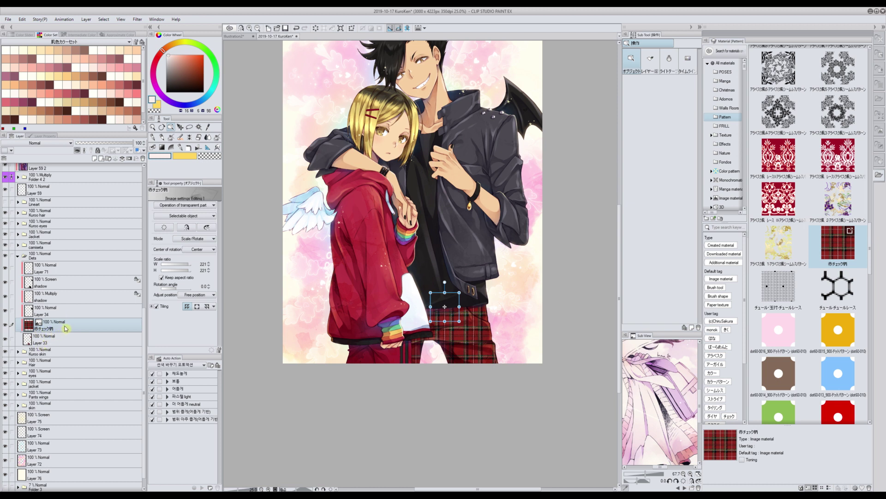
right_click(66, 329)
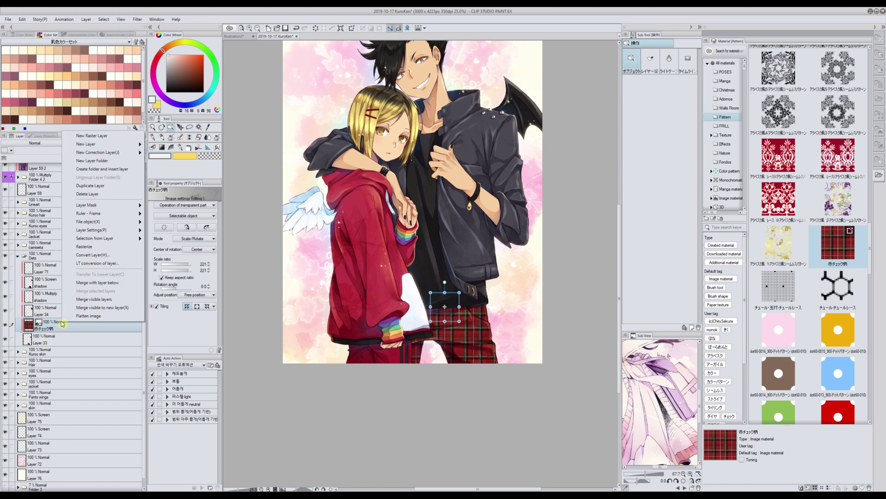
left_click(78, 247)
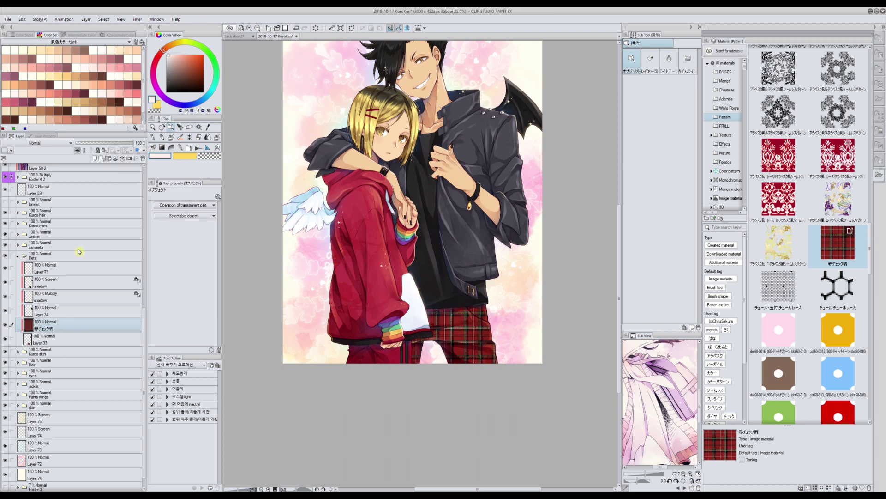
left_click(190, 128)
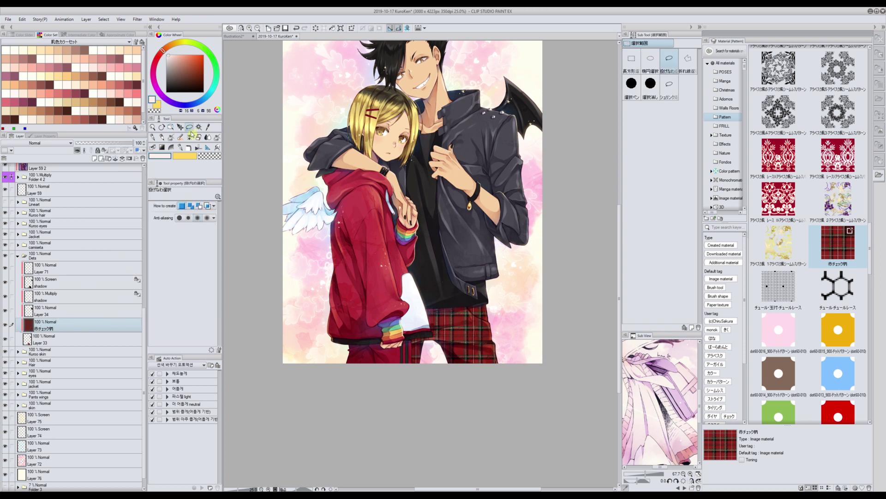
mouse_move(536, 372)
left_mouse_down()
mouse_move(523, 281)
mouse_move(483, 250)
mouse_move(430, 235)
mouse_move(376, 246)
mouse_move(326, 281)
mouse_move(313, 325)
mouse_move(324, 370)
mouse_move(369, 400)
mouse_move(445, 413)
mouse_move(511, 404)
mouse_move(542, 367)
left_mouse_up()
Start a mesh transformation of the selected tartan and bend its lattice around the taller figure's right-hand trouser leg and hip.
left_click(22, 19)
mouse_move(42, 181)
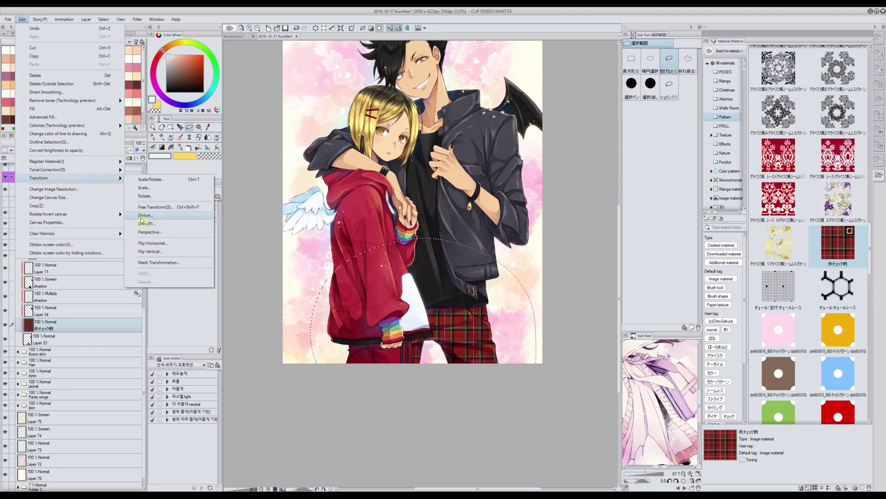
left_click(142, 263)
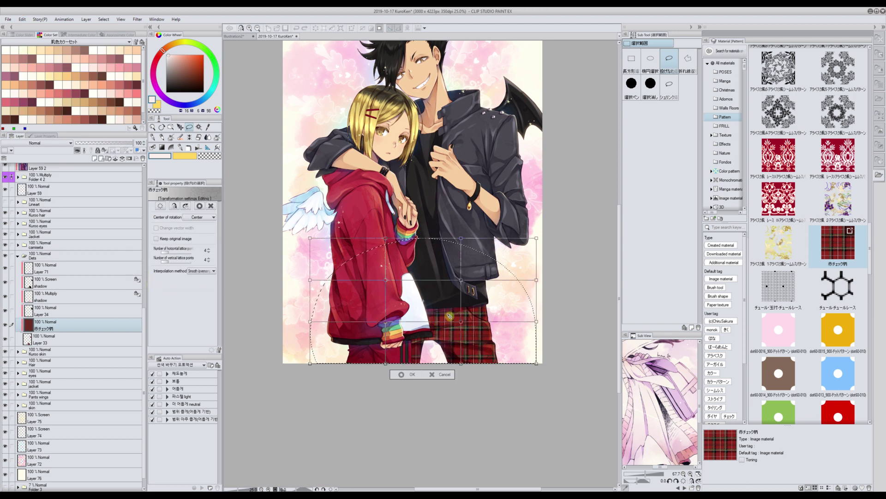
left_click_drag(460, 322, 456, 282)
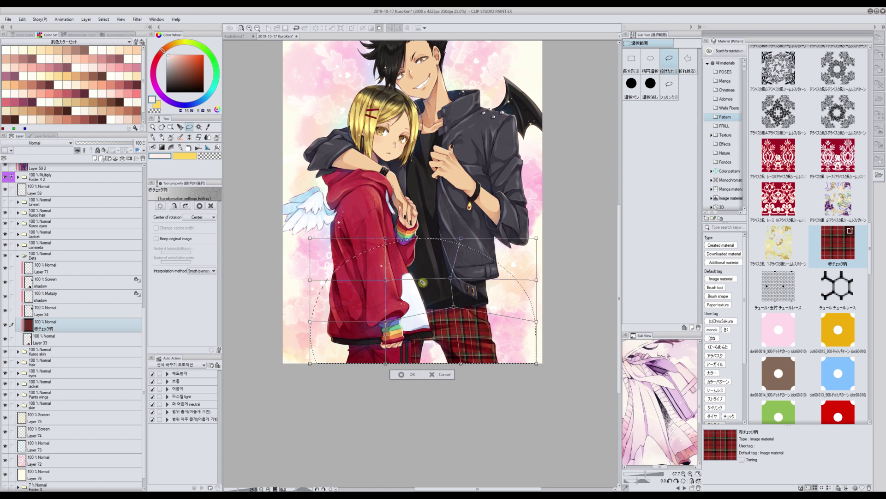
left_click_drag(450, 278, 448, 277)
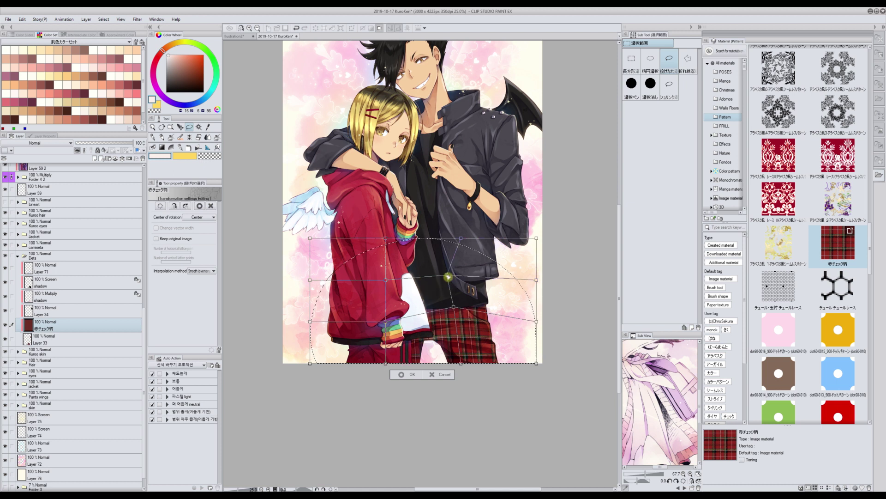
left_click_drag(537, 324, 528, 320)
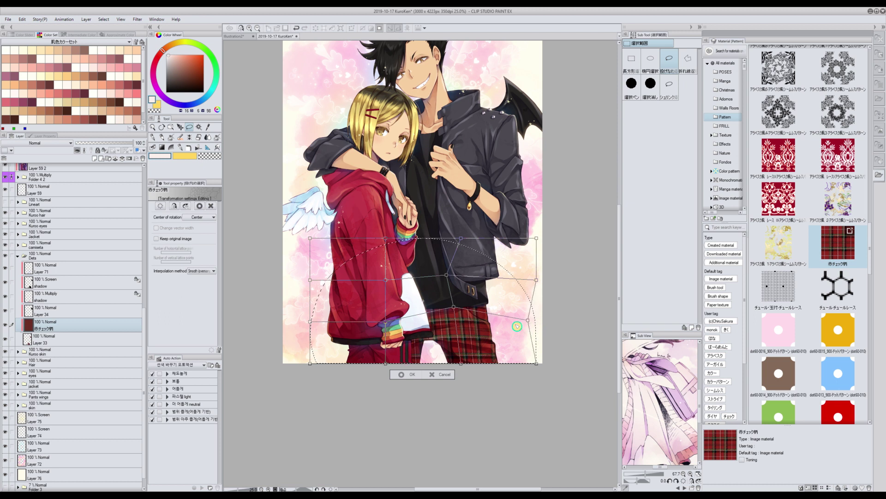
left_click_drag(536, 280, 522, 277)
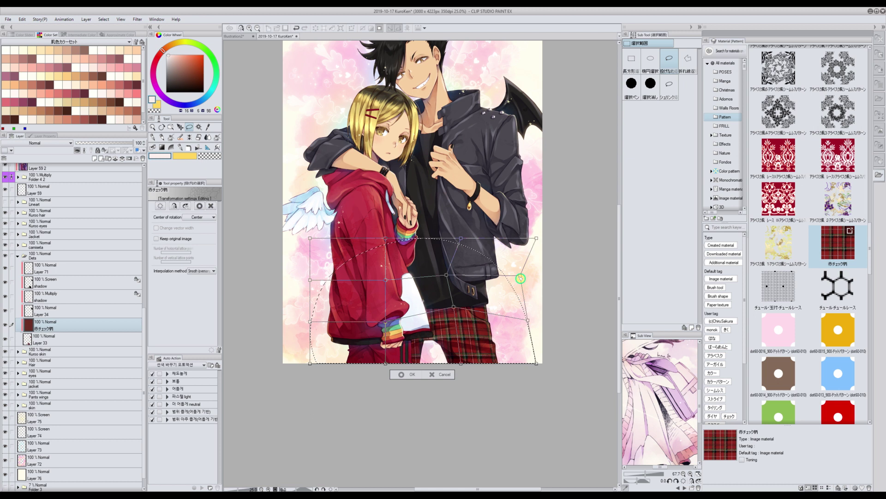
left_click_drag(520, 277, 516, 275)
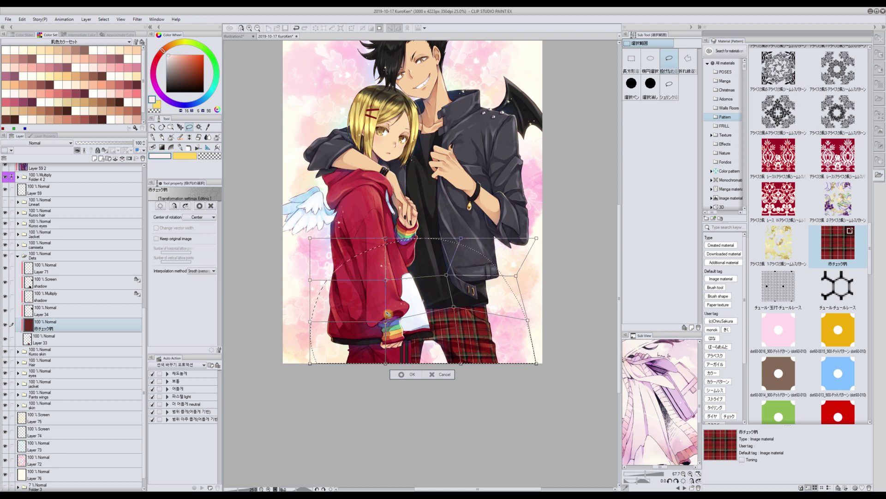
Adjust the mesh points around the tartan's centre-left area and lower edge, and apply the transformation.
left_click_drag(387, 280, 394, 279)
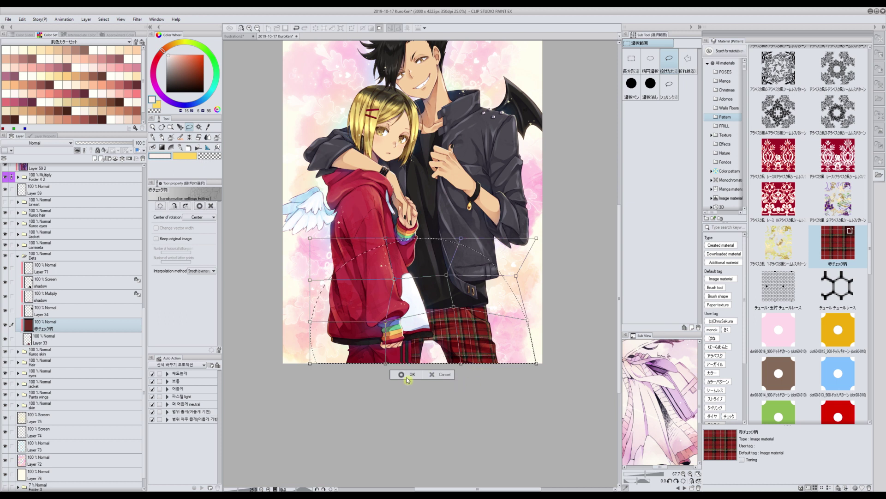
left_click(386, 365)
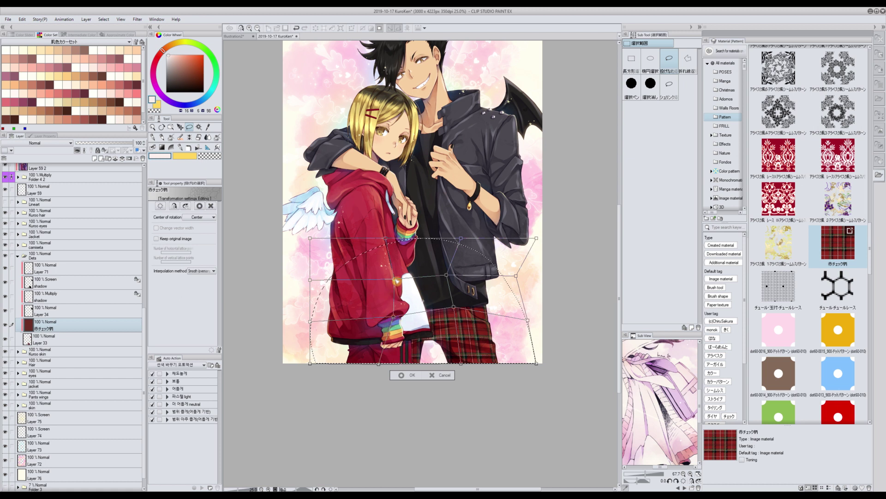
left_click_drag(403, 279, 400, 277)
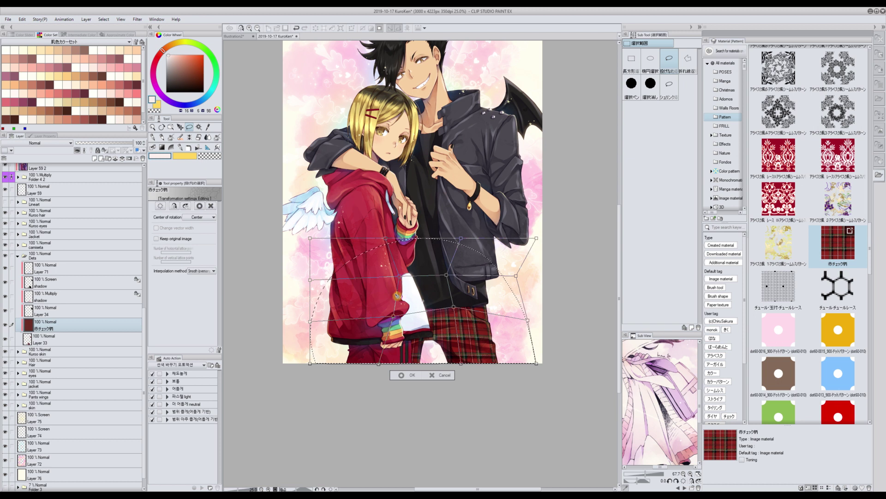
left_click(401, 378)
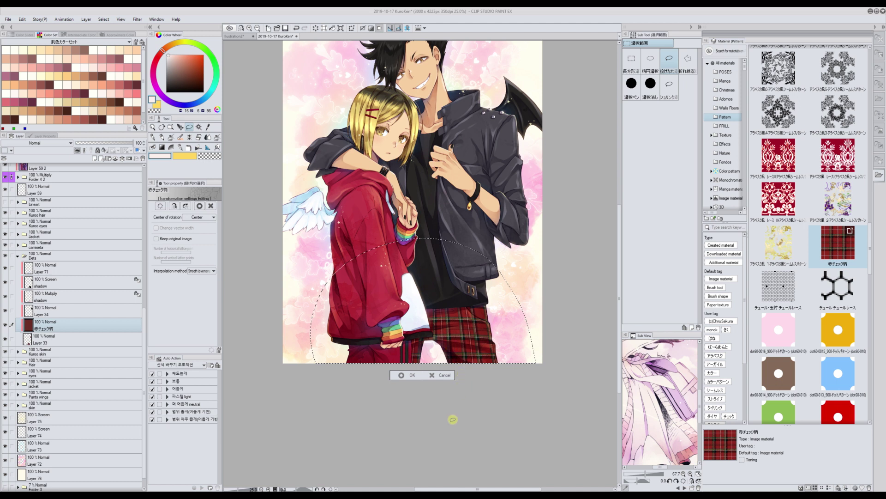
key("Return")
Inspect the warped tartan on the trousers close up and within the whole illustration.
left_click(250, 28)
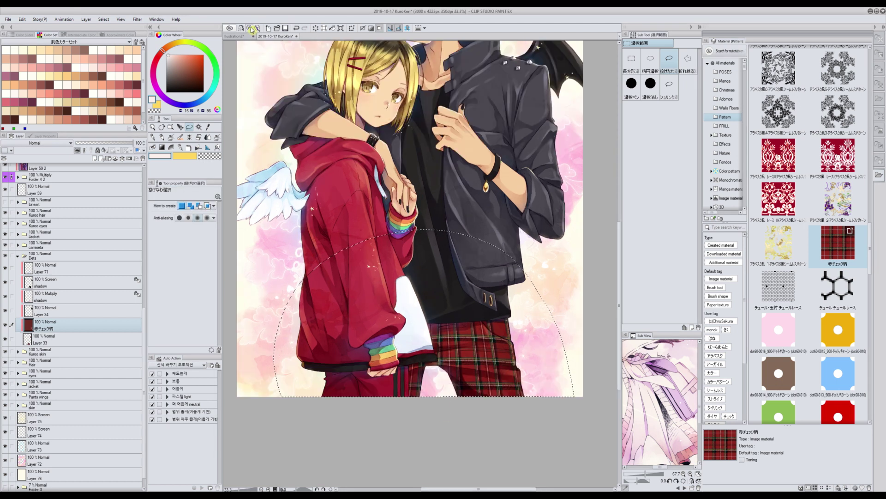
left_click(250, 28)
left_click(257, 28)
left_click(257, 28)
left_click_drag(620, 347, 620, 332)
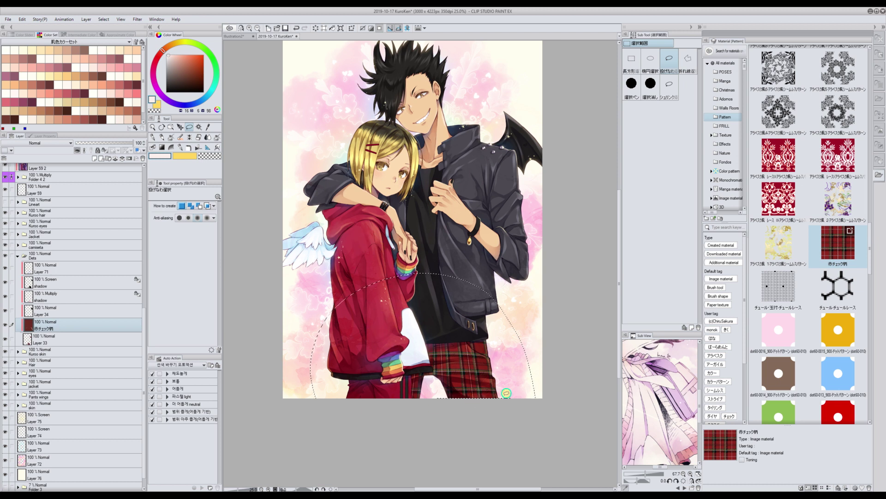
Switch to the Illustration2 line art and choose a dark crimson drawing colour.
scroll(618, 328, "down", 2)
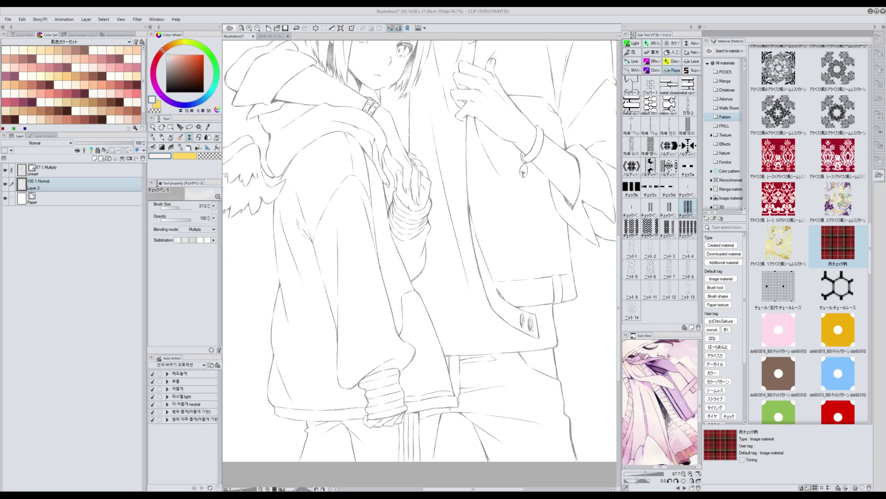
left_click_drag(480, 490, 478, 490)
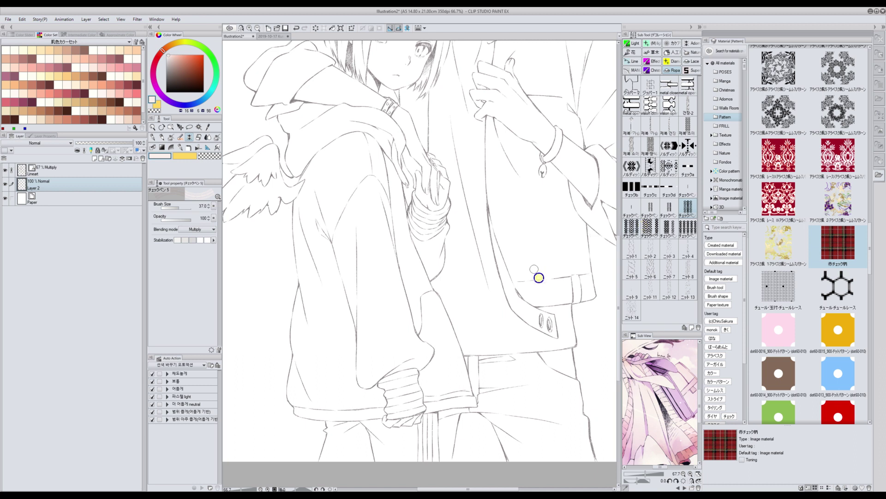
scroll(619, 289, "up", 1)
scroll(619, 288, "up", 1)
left_click(156, 61)
left_click(201, 67)
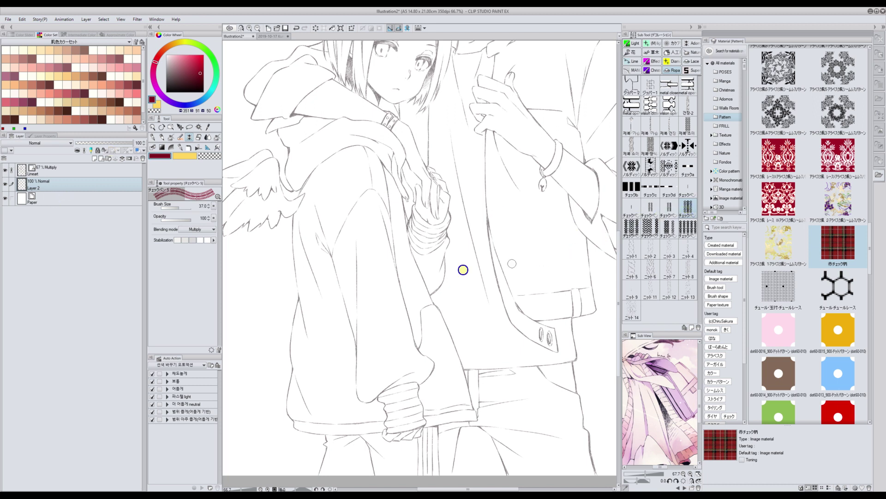
Draw five curved crosswise stripes on the hoodie's sleeve on Layer 2 with the チェックペン 5 brush, redrawing the lowest one.
mouse_move(416, 265)
left_mouse_down()
mouse_move(340, 254)
mouse_move(316, 280)
mouse_move(289, 291)
mouse_move(248, 265)
left_mouse_up()
key("ctrl+z")
mouse_move(398, 231)
left_mouse_down()
mouse_move(375, 217)
mouse_move(358, 225)
mouse_move(329, 264)
left_mouse_up()
mouse_move(402, 259)
left_mouse_down()
mouse_move(364, 260)
mouse_move(334, 292)
left_mouse_up()
mouse_move(408, 289)
left_mouse_down()
mouse_move(375, 284)
mouse_move(349, 322)
left_mouse_up()
left_click_drag(416, 318, 350, 359)
mouse_move(425, 357)
left_mouse_down()
mouse_move(391, 348)
mouse_move(348, 387)
left_mouse_up()
left_click(22, 20)
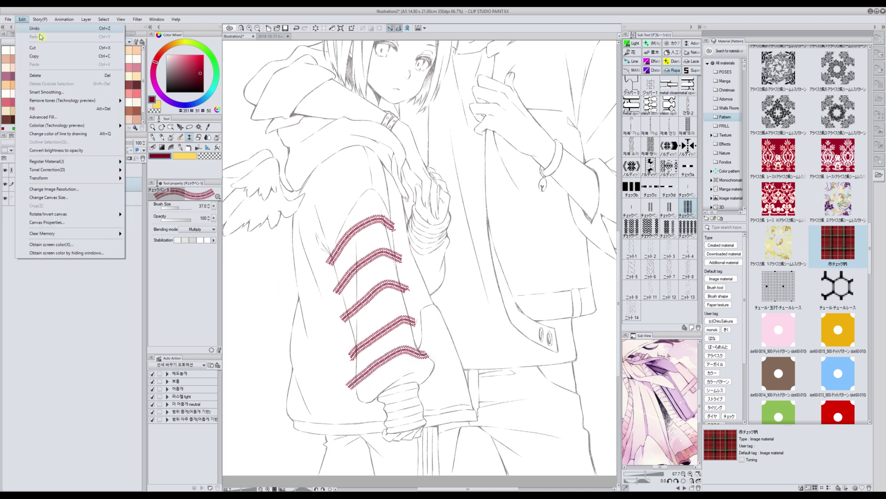
left_click(33, 27)
left_click_drag(420, 354, 351, 387)
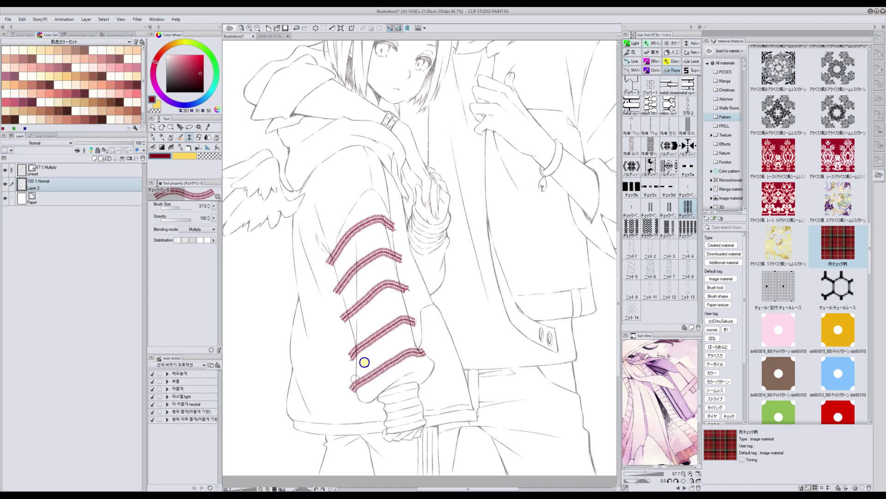
Add lengthwise check stripes down the sleeve and erase the overrunning ends with the 丸ペン pen in transparent colour.
mouse_move(417, 393)
left_mouse_down()
mouse_move(384, 194)
mouse_move(365, 200)
mouse_move(368, 191)
mouse_move(396, 393)
left_mouse_up()
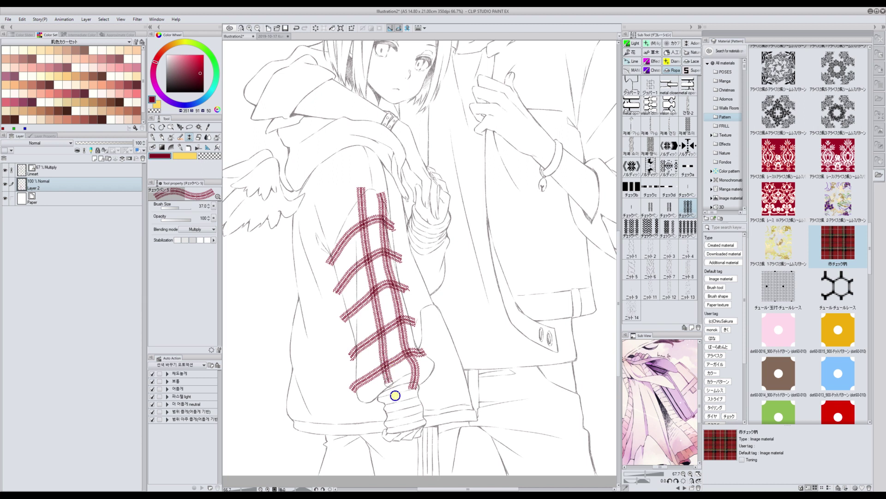
left_click_drag(343, 225, 375, 406)
left_click(153, 137)
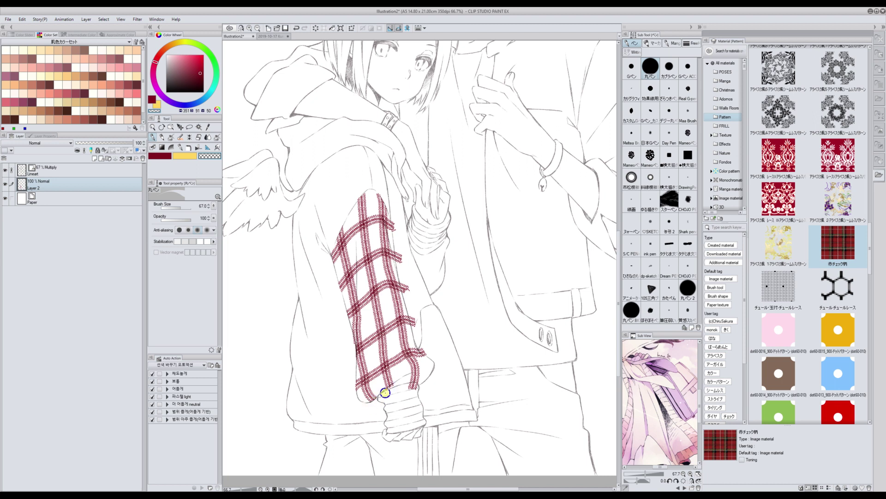
left_click(21, 19)
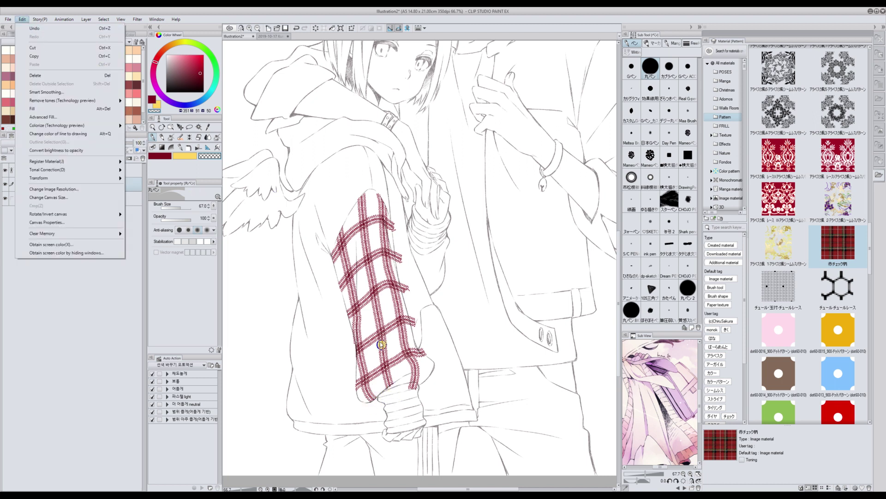
left_click(36, 28)
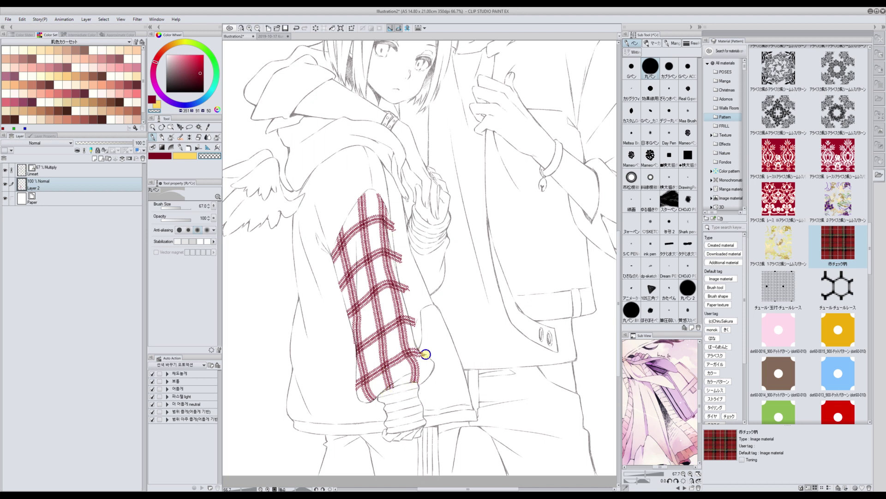
left_click_drag(410, 289, 397, 283)
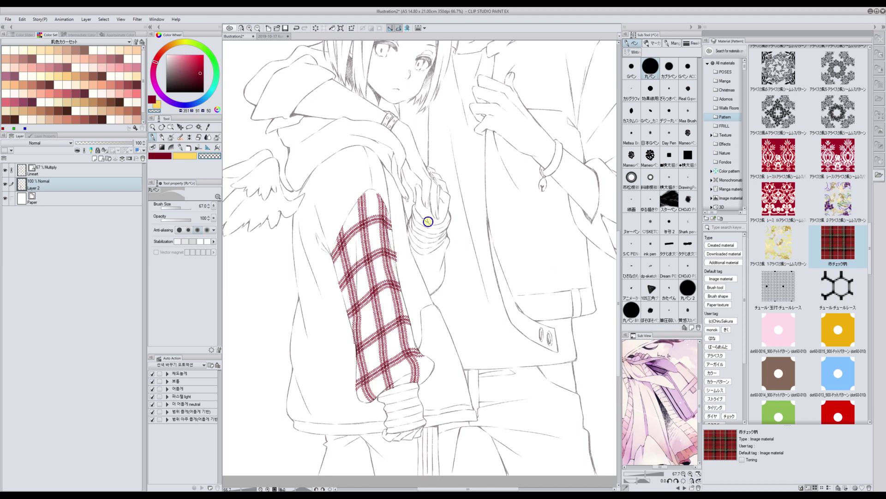
Draw sample crossing stripes on the taller figure's torso with チェックペン 4 at size 25 and a wider check brush.
left_click(188, 138)
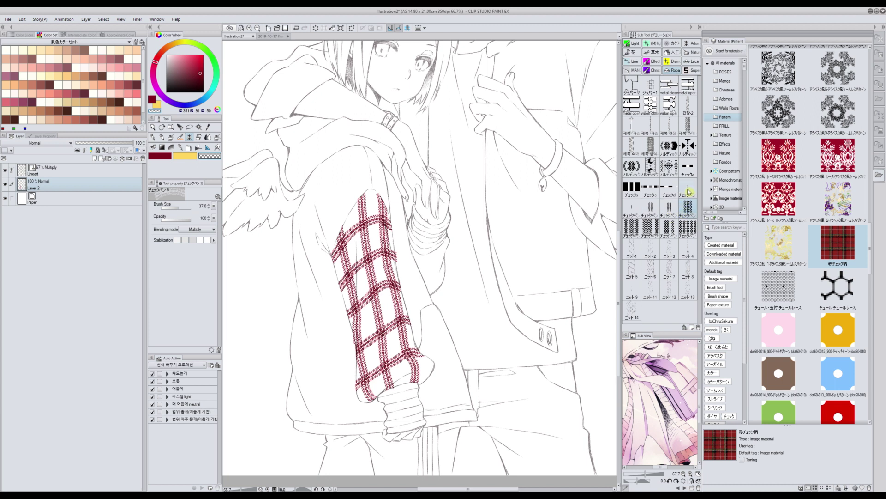
left_click(670, 209)
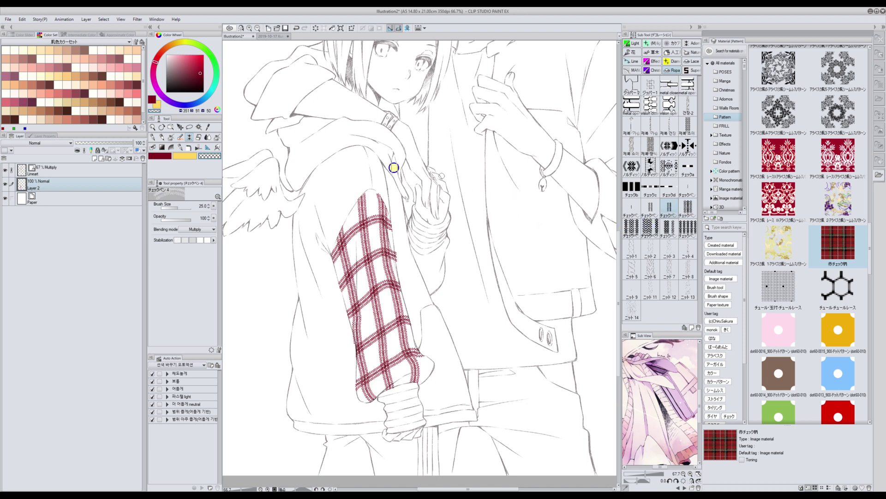
left_click_drag(499, 169, 533, 291)
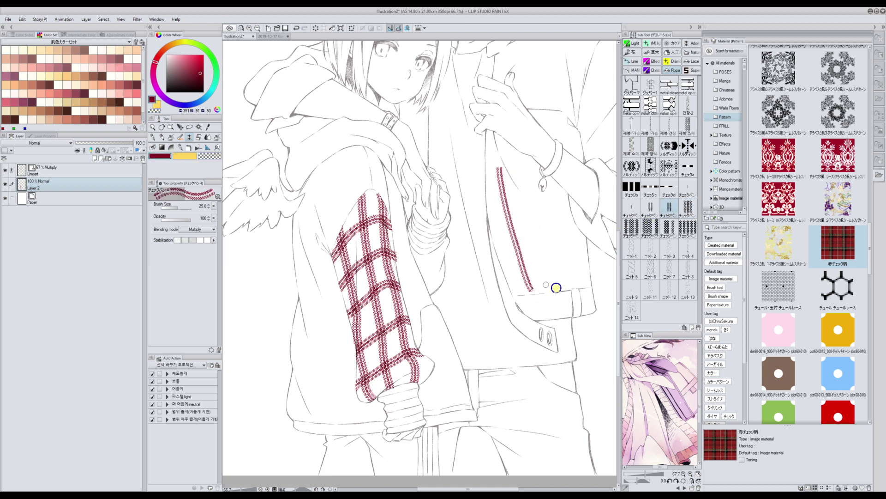
left_click(649, 226)
left_click_drag(541, 183, 457, 194)
mouse_move(555, 214)
left_mouse_down()
mouse_move(525, 232)
mouse_move(467, 236)
mouse_move(489, 255)
mouse_move(527, 353)
left_mouse_up()
Draw a dense crossed plaid sample beside the jacket hem with the multi-line チェックペン brush at size 70.
left_click(670, 227)
left_click(688, 226)
left_click_drag(461, 257, 507, 383)
left_click_drag(537, 352, 461, 373)
left_click_drag(526, 304, 449, 350)
left_click_drag(511, 288, 436, 318)
left_click_drag(501, 250, 443, 276)
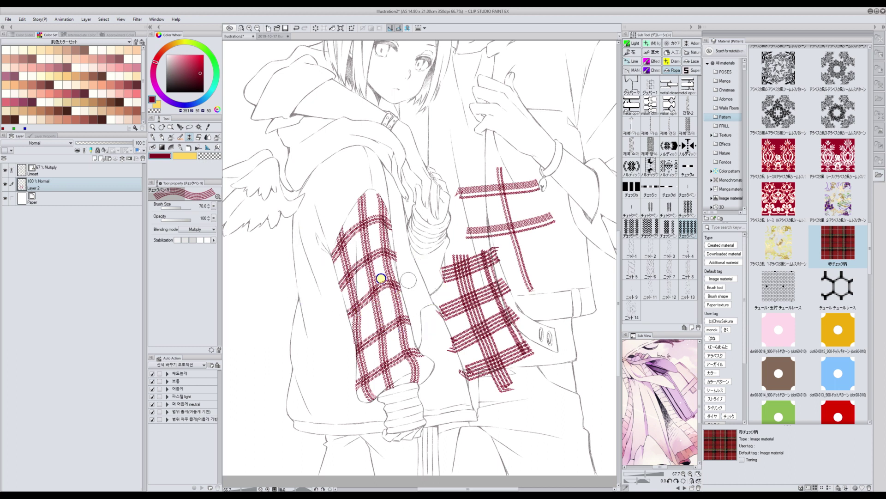
Create a layer directly above Paper, draw a チェックペン 5 stripe across the hoodie's body and erase its overlap with the sleeve.
left_click(73, 198)
left_click(97, 159)
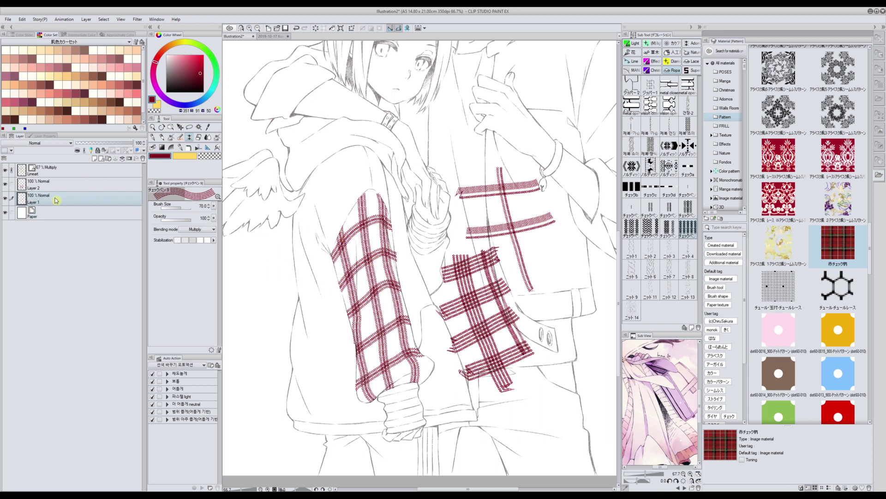
left_click(688, 208)
left_click_drag(349, 276, 279, 253)
left_click(153, 137)
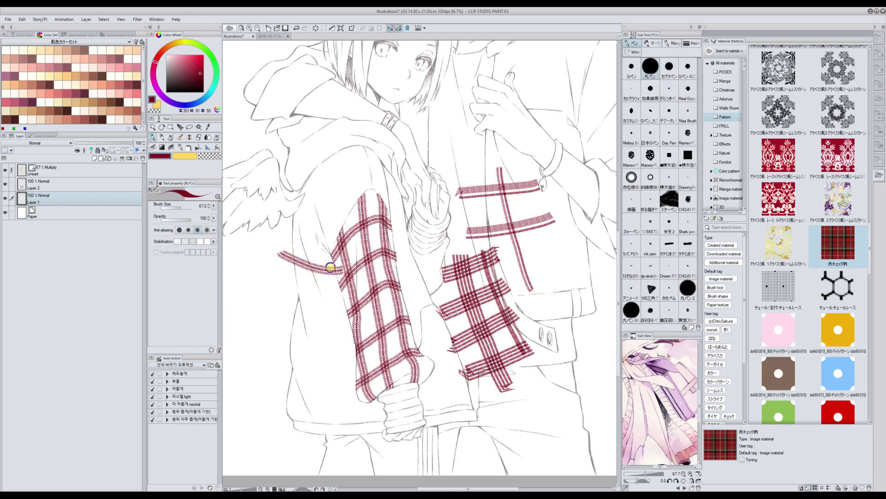
key("c")
mouse_move(346, 271)
left_mouse_down()
mouse_move(342, 256)
mouse_move(350, 265)
left_mouse_up()
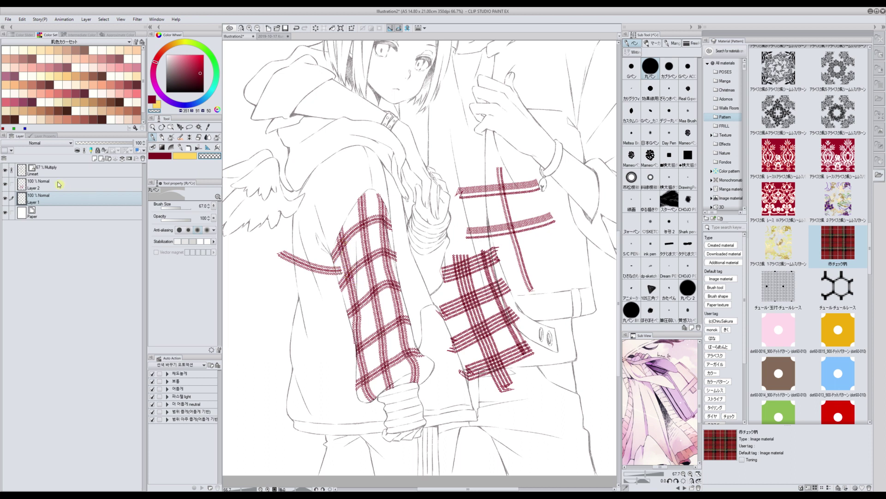
Trim the stripe's outer end at the hoodie's outline and draw a second stripe below it on Layer 1.
left_click(6, 184)
left_click(6, 184)
left_click(6, 184)
key("ctrl+y")
left_click_drag(286, 258, 282, 263)
key("b")
left_click_drag(353, 298, 268, 280)
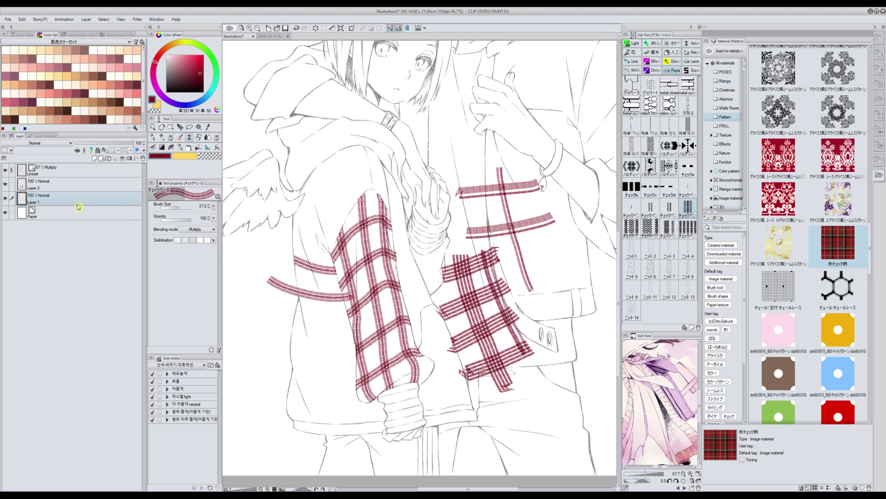
Add a layer mask to Layer 1, then hide and restore the second stripe's end beside the sleeve with the 丸ペン pen.
left_click(130, 159)
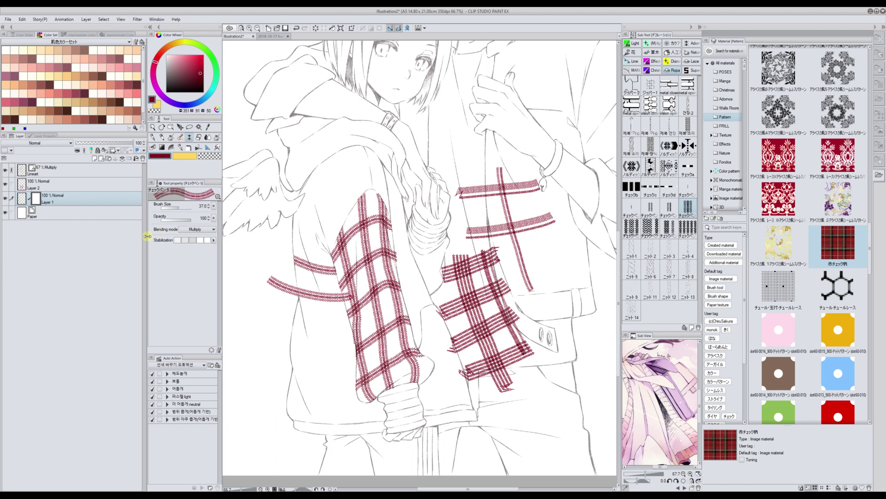
left_click(154, 137)
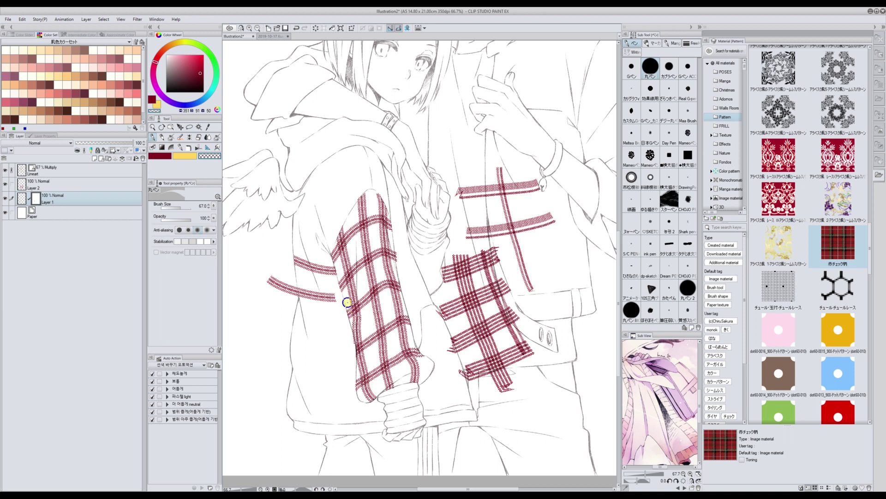
left_click_drag(336, 299, 345, 300)
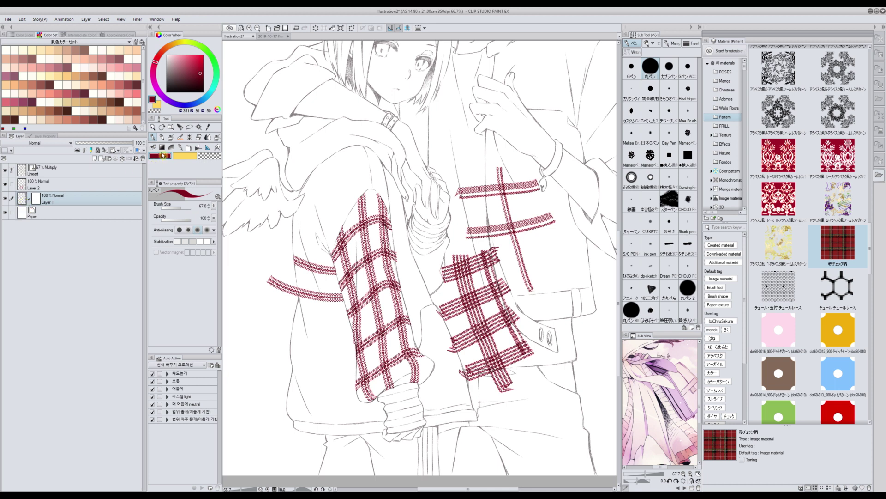
Draw three more stripes across the lower hoodie body with the チェックペン 5 brush and make Layer 1's mask active.
left_click(190, 138)
left_click_drag(358, 327, 277, 305)
mouse_move(371, 350)
left_mouse_down()
mouse_move(338, 356)
mouse_move(283, 339)
left_mouse_up()
mouse_move(372, 384)
left_mouse_down()
mouse_move(322, 383)
mouse_move(273, 361)
left_mouse_up()
left_click(37, 201)
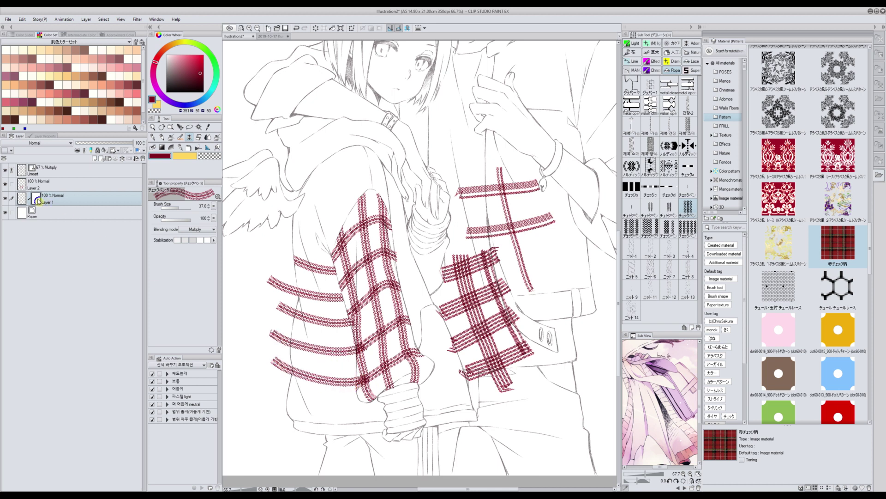
Hide Layer 2 and mask out the Layer 1 stripe ends outside the hoodie's outline with the 丸ペン pen in transparent colour.
left_click(152, 138)
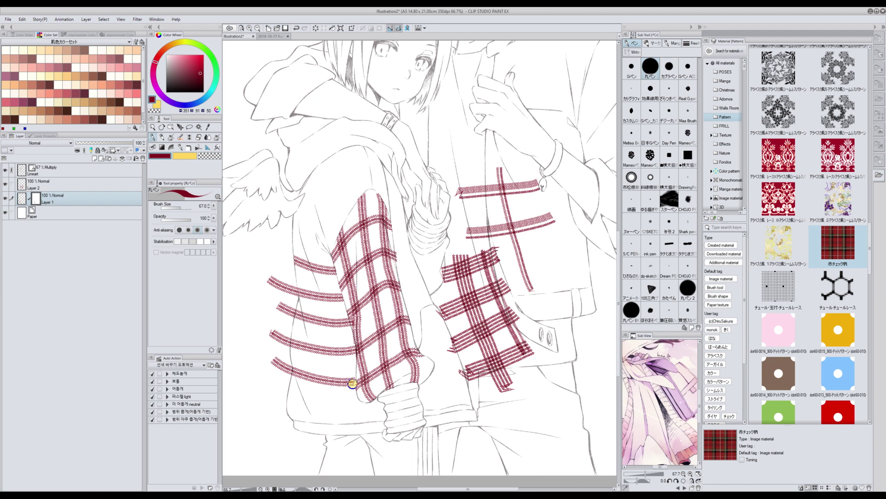
left_click(210, 156)
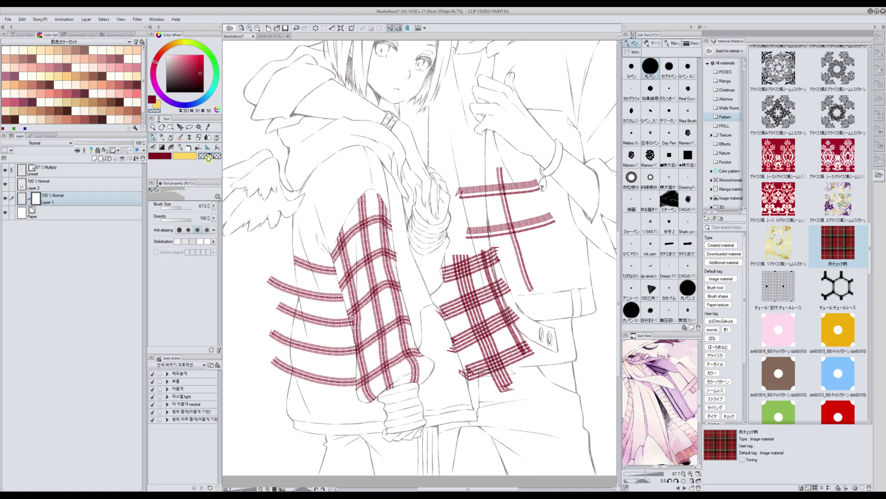
left_click(5, 185)
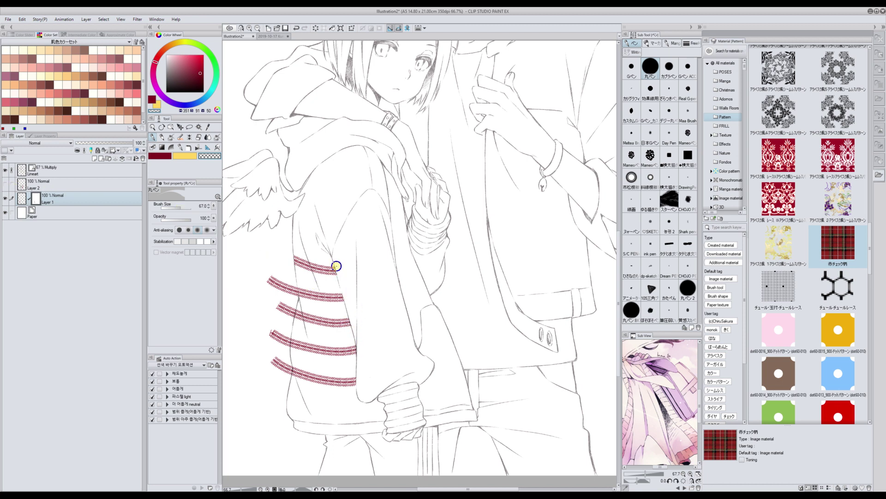
mouse_move(293, 294)
left_mouse_down()
mouse_move(276, 276)
mouse_move(274, 312)
mouse_move(294, 307)
mouse_move(284, 315)
mouse_move(286, 353)
mouse_move(274, 326)
mouse_move(270, 340)
mouse_move(289, 338)
mouse_move(287, 375)
left_mouse_up()
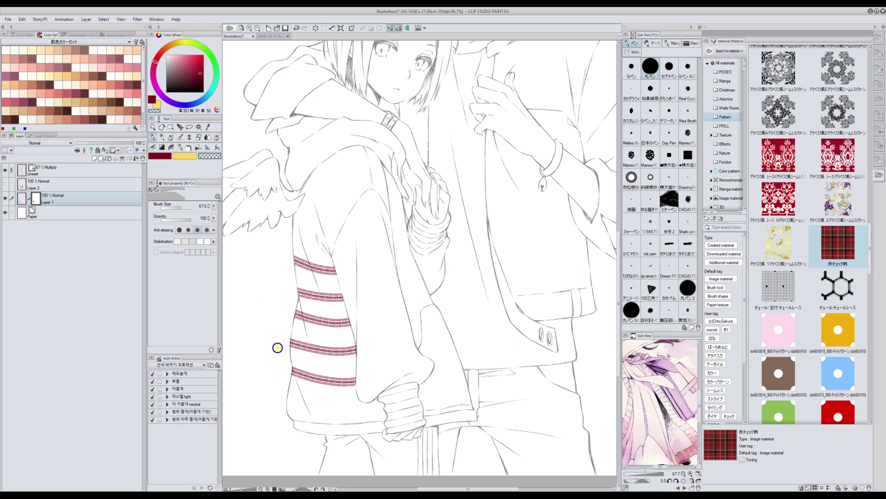
Create a layer above Layer 1 and, beside the hoodie, draw one vertical stripe crossed by four horizontal ones with the チェック0a brush.
left_click(189, 140)
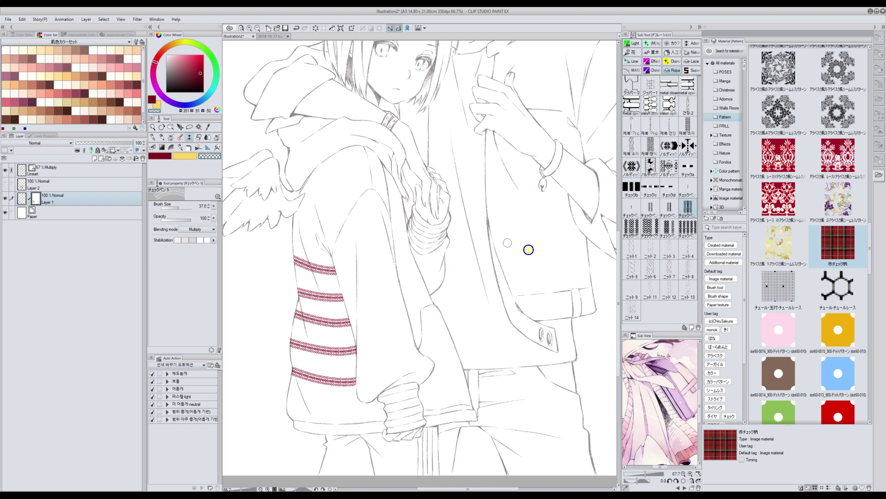
left_click(685, 175)
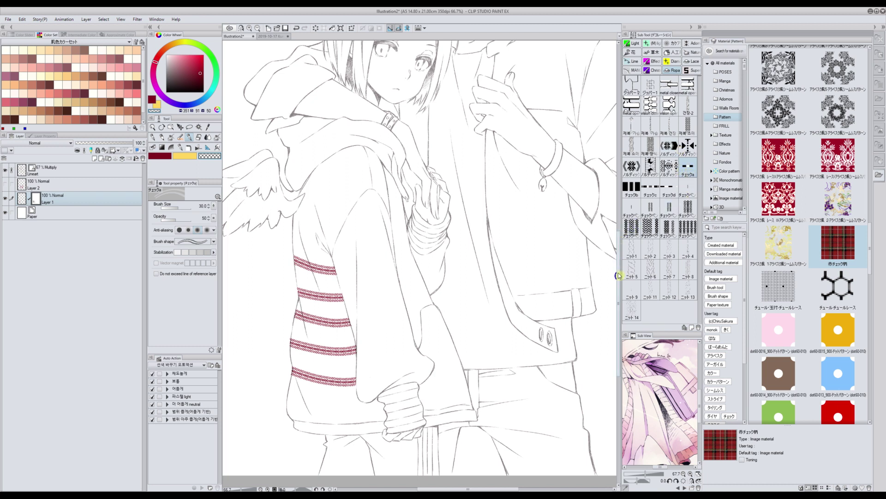
scroll(619, 270, "up", 1)
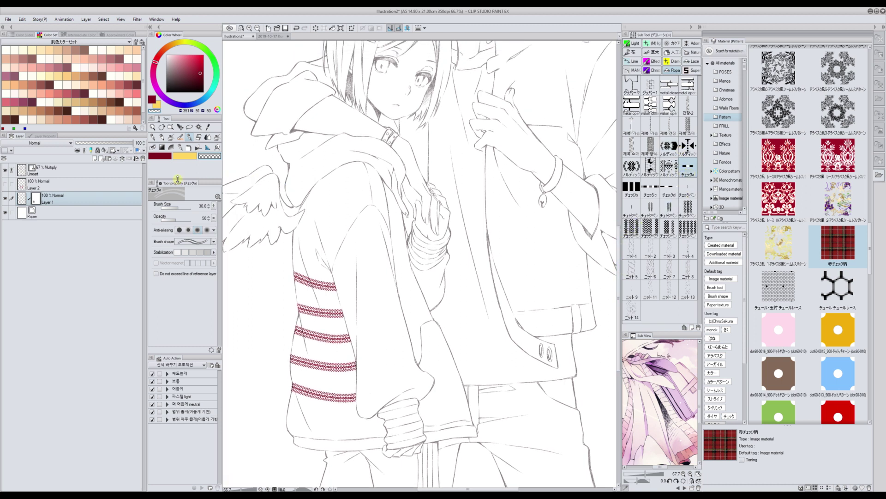
left_click(95, 159)
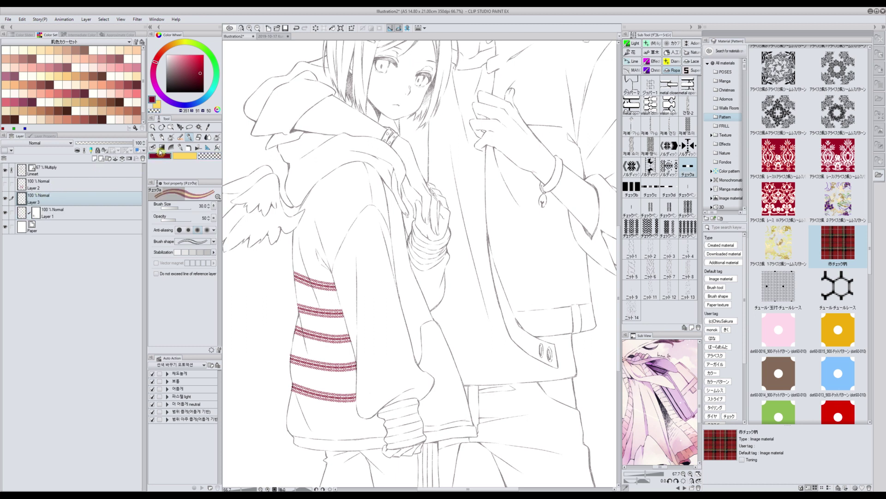
left_click_drag(257, 260, 254, 402)
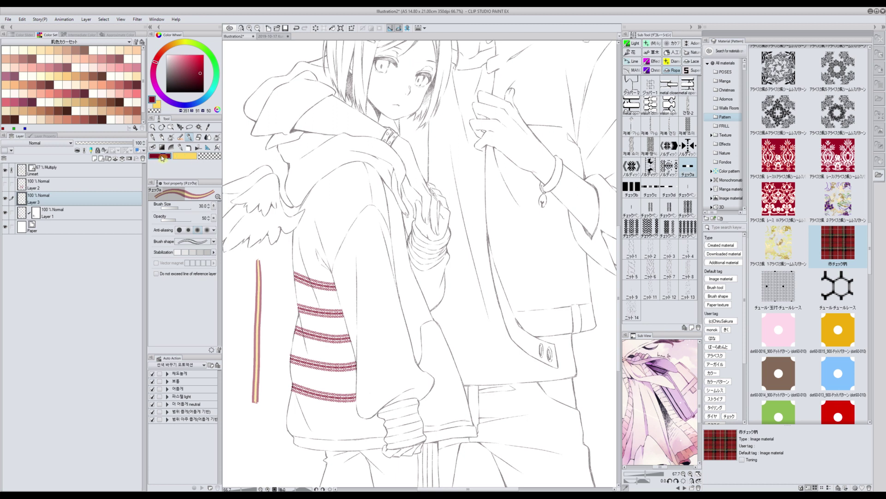
left_click_drag(282, 280, 233, 280)
left_click_drag(284, 299, 231, 299)
left_click_drag(282, 318, 234, 318)
left_click_drag(281, 336, 234, 337)
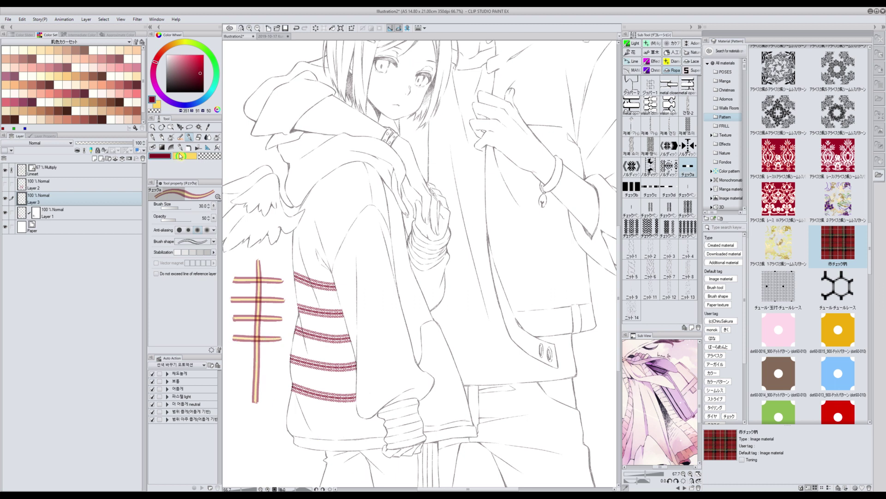
Change the sub colour to bright green and draw another vertical stripe beside the hoodie with the main colour active.
left_click(180, 156)
left_click(208, 51)
left_click(188, 56)
left_click(164, 157)
left_click_drag(234, 250, 228, 386)
Draw a near-vertical stripe crossed by two sideways stripes with the チェック0b brush.
left_click(637, 187)
left_click_drag(251, 132, 278, 249)
left_click_drag(336, 203, 221, 230)
left_click_drag(315, 161, 216, 178)
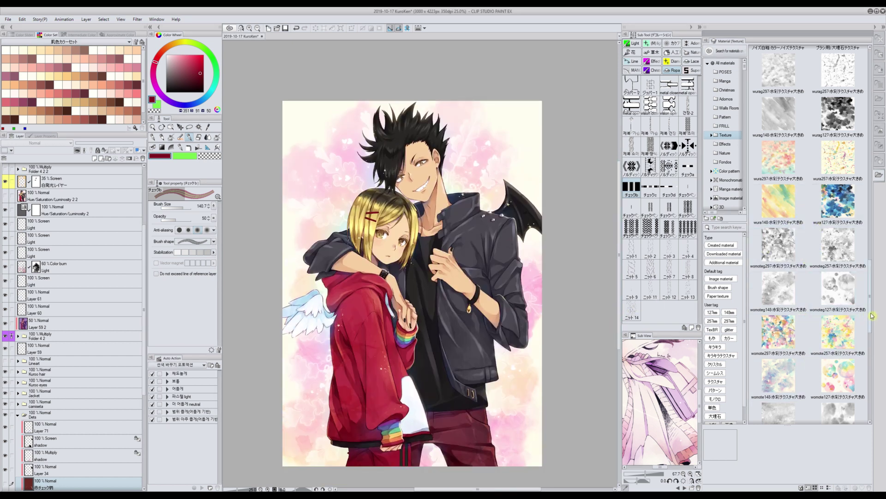
Add a raster layer above Layer 64 in the coloured illustration and place the womoteg297 texture material on the canvas.
scroll(870, 316, "down", 2)
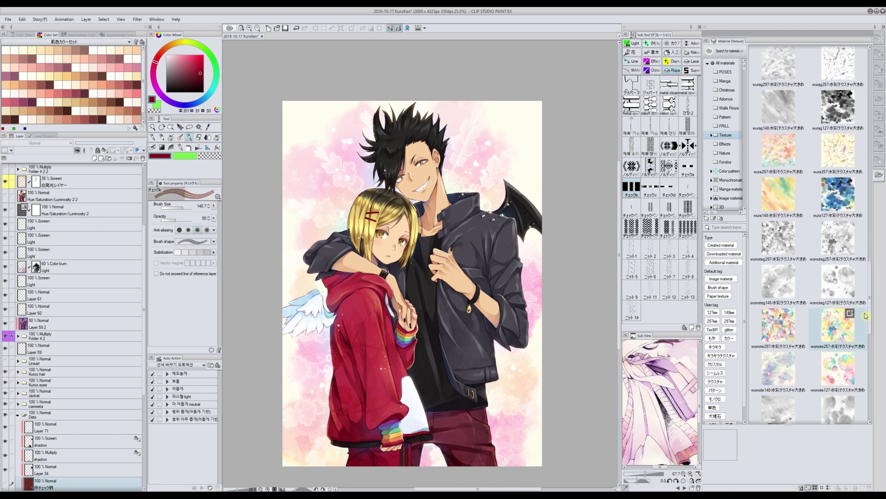
left_click_drag(865, 316, 490, 489)
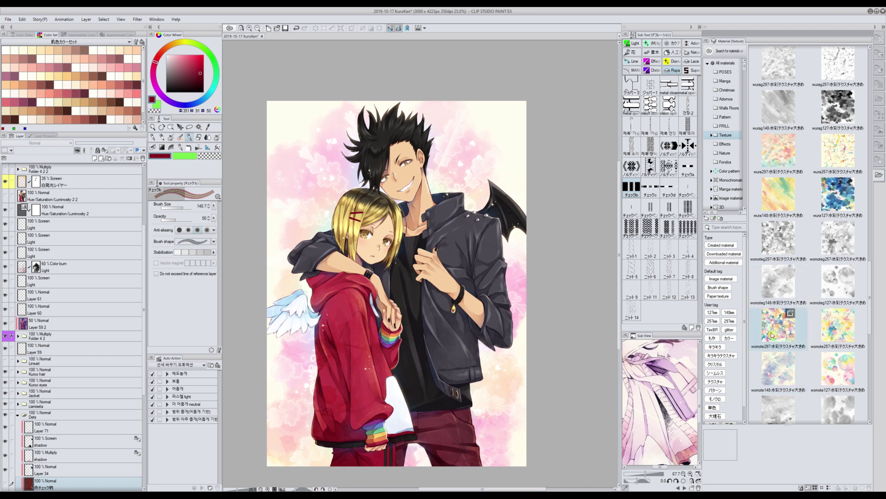
scroll(143, 301, "up", 3)
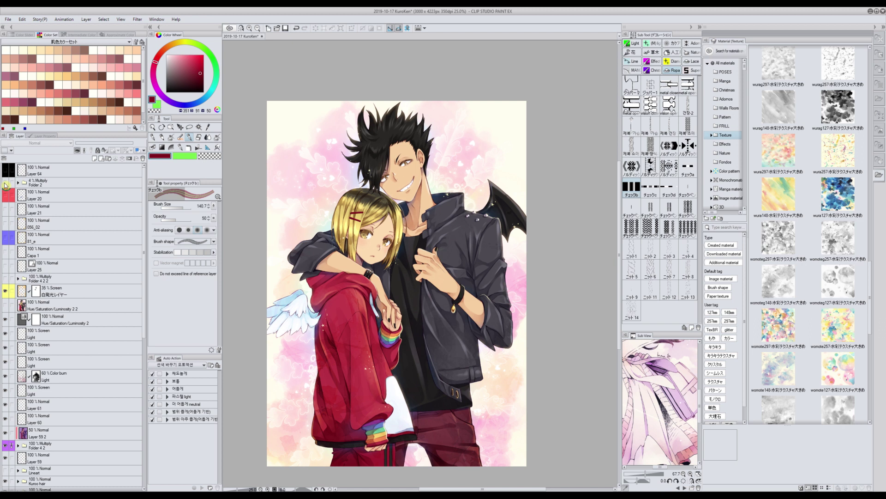
left_click(60, 172)
left_click(94, 159)
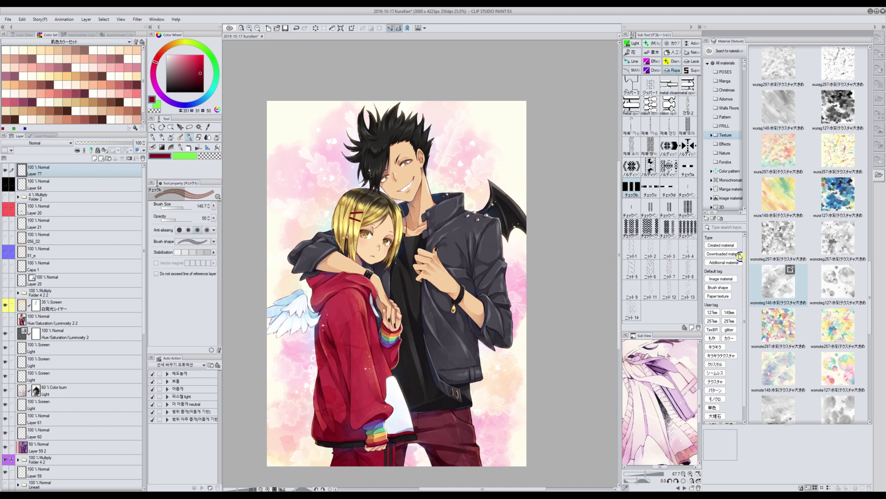
left_click(767, 287)
left_click(768, 246)
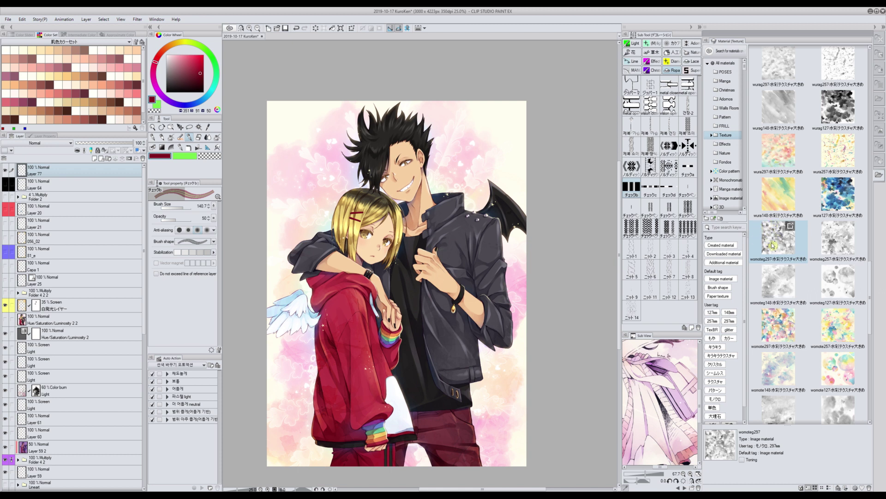
left_click_drag(779, 239, 409, 256)
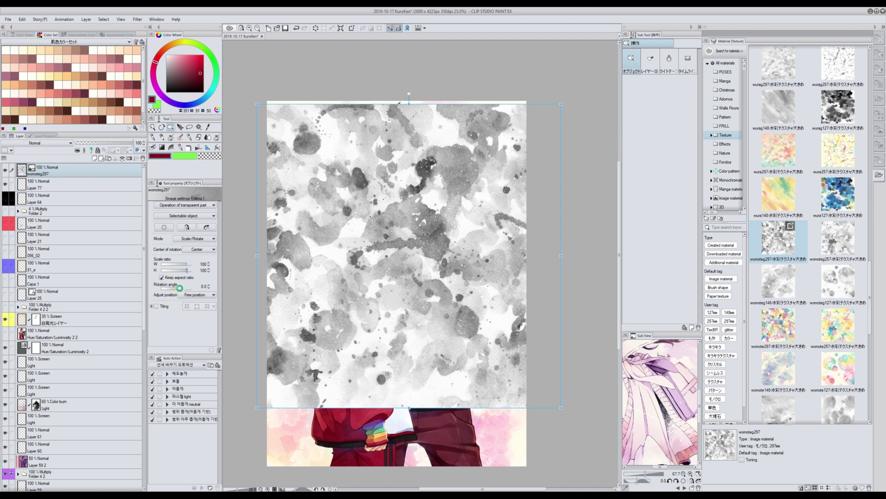
Enable tiling for the womoteg297 texture and switch its repetition to the mirrored mode.
left_click(157, 306)
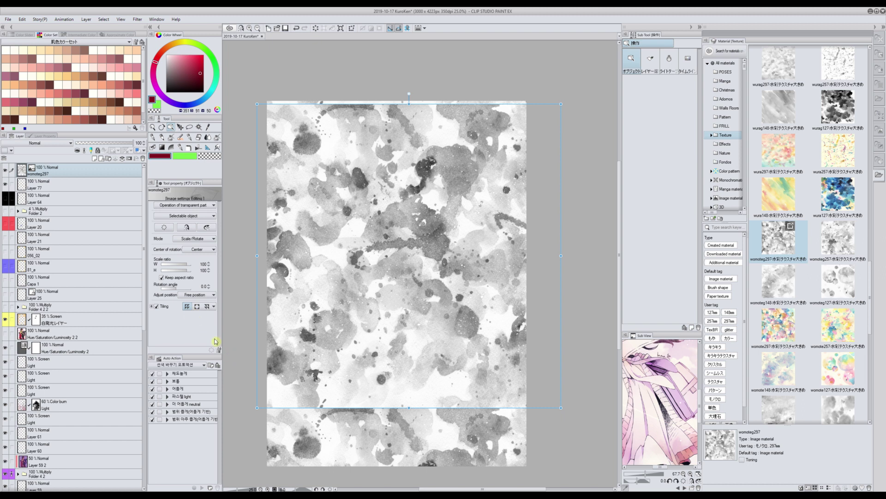
left_click(187, 308)
left_click(197, 307)
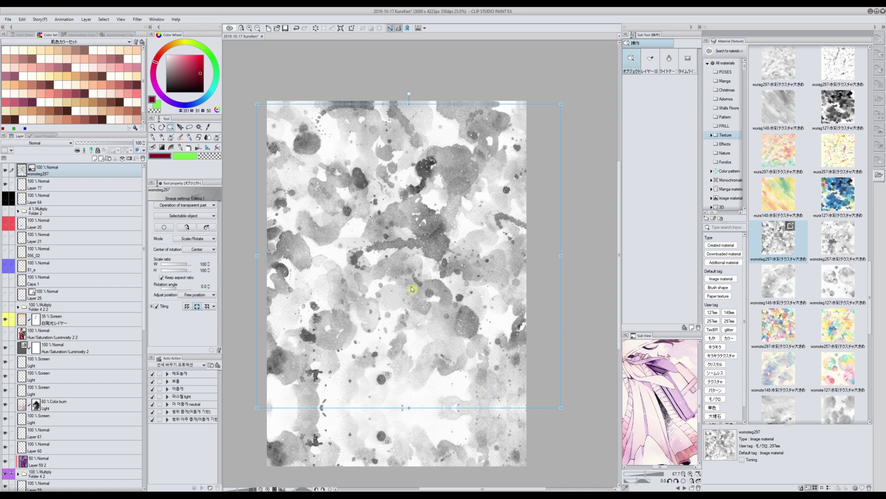
Lower the texture's opacity to 66% and shift the texture diagonally down toward the illustration's lower right.
left_click_drag(129, 145, 113, 143)
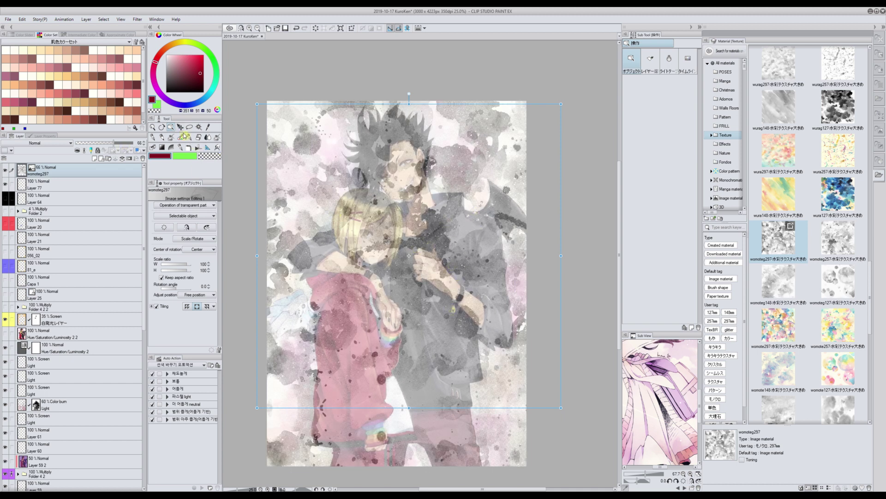
left_click_drag(325, 215, 336, 232)
left_click_drag(336, 237, 370, 277)
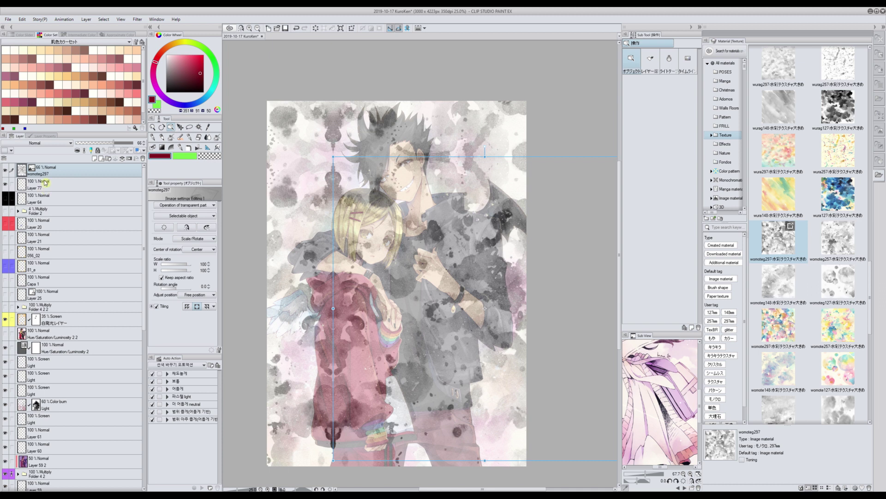
Set the texture layer's blending mode to Overlay and its opacity to 40%.
left_click_drag(120, 147, 136, 144)
left_click(35, 143)
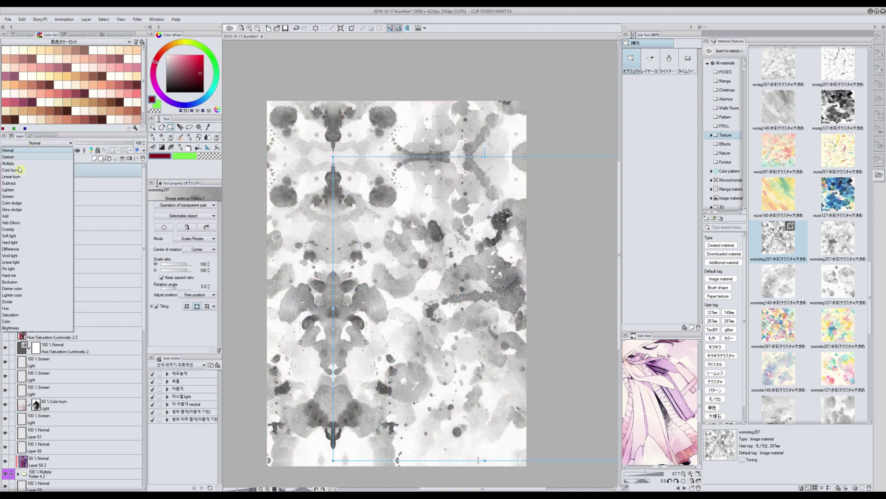
left_click(9, 229)
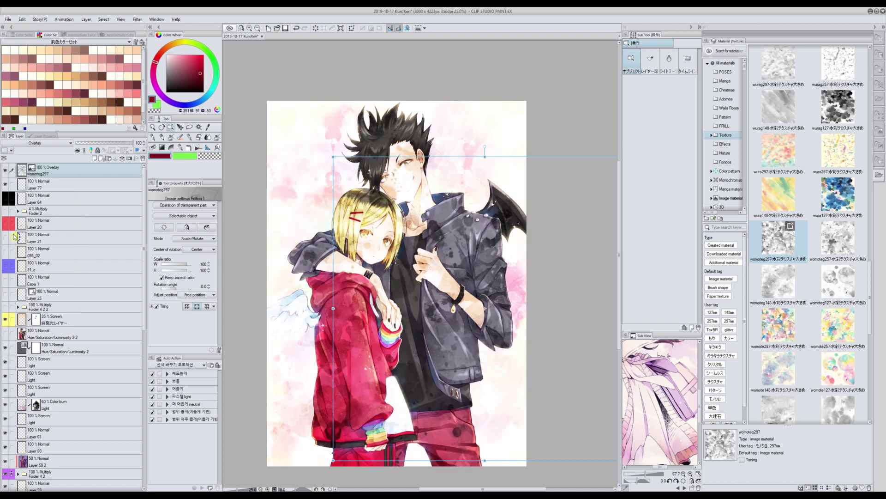
left_click(105, 144)
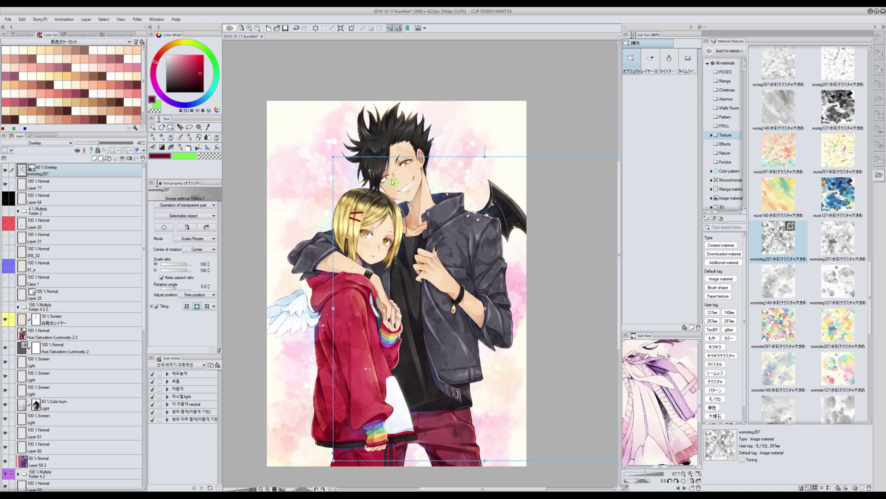
Add a layer mask to the texture layer and clear the texture from the skin areas with a soft airbrush in transparent colour.
left_click(130, 159)
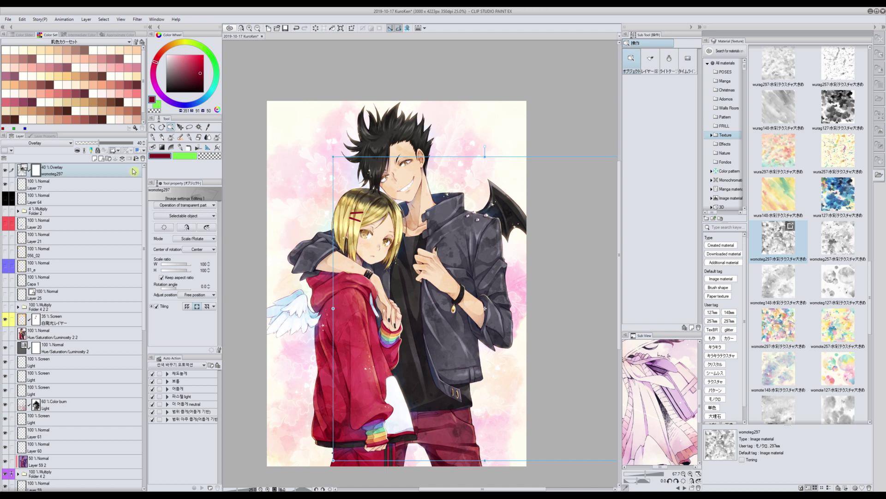
left_click(171, 139)
left_click(208, 157)
mouse_move(403, 185)
left_mouse_down()
mouse_move(421, 209)
mouse_move(409, 153)
mouse_move(395, 153)
mouse_move(394, 166)
mouse_move(419, 185)
mouse_move(424, 216)
mouse_move(413, 237)
mouse_move(383, 259)
mouse_move(382, 247)
mouse_move(379, 270)
mouse_move(363, 239)
mouse_move(371, 268)
mouse_move(375, 245)
mouse_move(384, 242)
mouse_move(373, 244)
mouse_move(383, 255)
mouse_move(363, 270)
mouse_move(369, 289)
mouse_move(377, 276)
mouse_move(357, 283)
mouse_move(345, 274)
mouse_move(304, 302)
mouse_move(358, 260)
mouse_move(396, 278)
mouse_move(424, 245)
mouse_move(432, 283)
mouse_move(456, 288)
mouse_move(451, 297)
mouse_move(480, 318)
mouse_move(386, 234)
mouse_move(451, 291)
mouse_move(481, 237)
mouse_move(454, 259)
mouse_move(461, 282)
mouse_move(433, 240)
mouse_move(434, 212)
mouse_move(432, 244)
mouse_move(454, 195)
mouse_move(438, 226)
mouse_move(436, 332)
mouse_move(420, 321)
mouse_move(451, 395)
mouse_move(449, 447)
mouse_move(372, 454)
mouse_move(373, 307)
mouse_move(416, 349)
mouse_move(439, 302)
left_mouse_up()
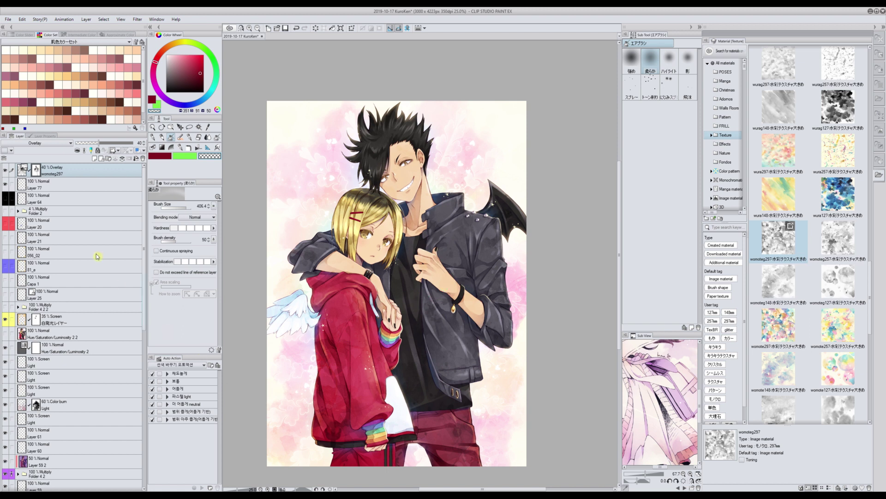
Duplicate the masked womoteg297 texture layer and set the copy's blending mode to Color burn.
right_click(21, 174)
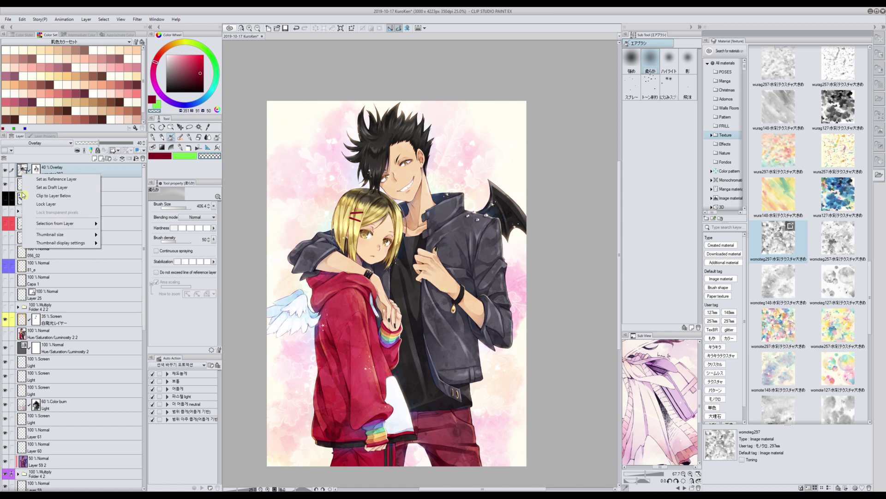
mouse_move(51, 234)
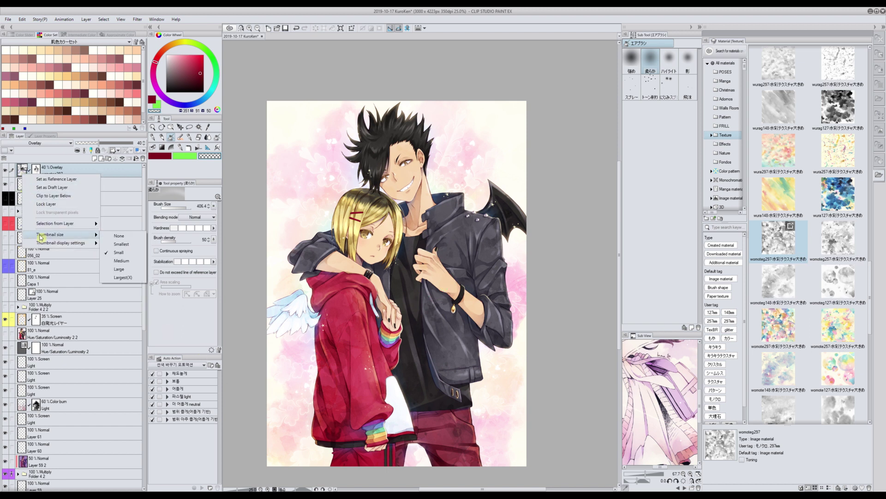
right_click(95, 169)
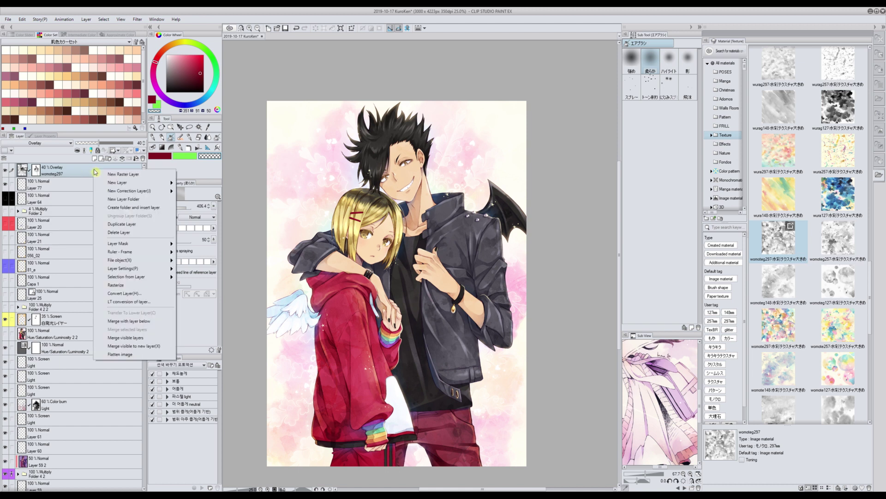
left_click(112, 224)
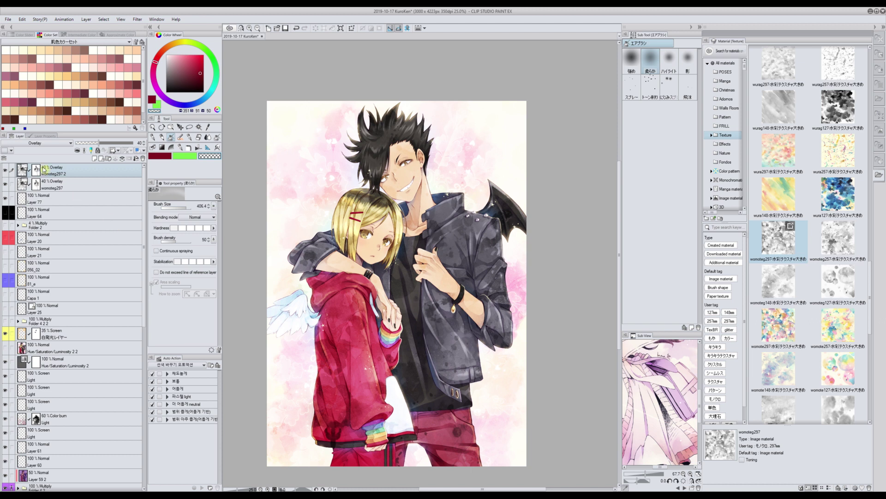
left_click(34, 144)
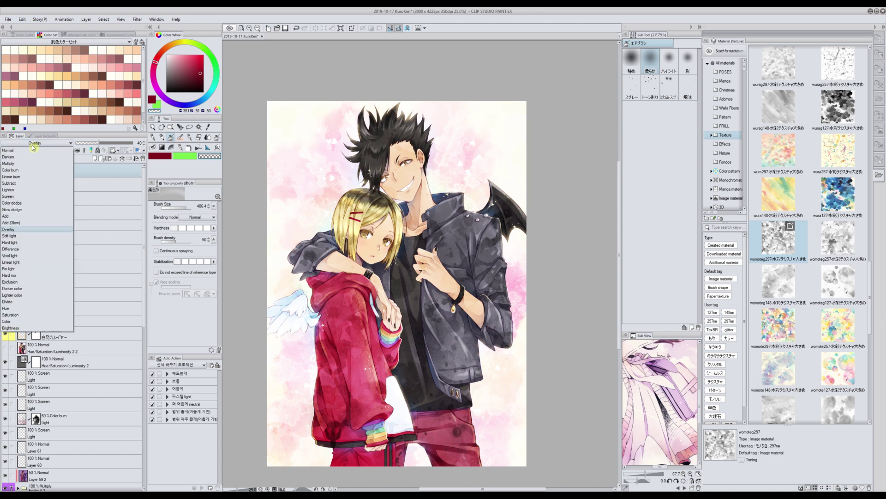
left_click(9, 170)
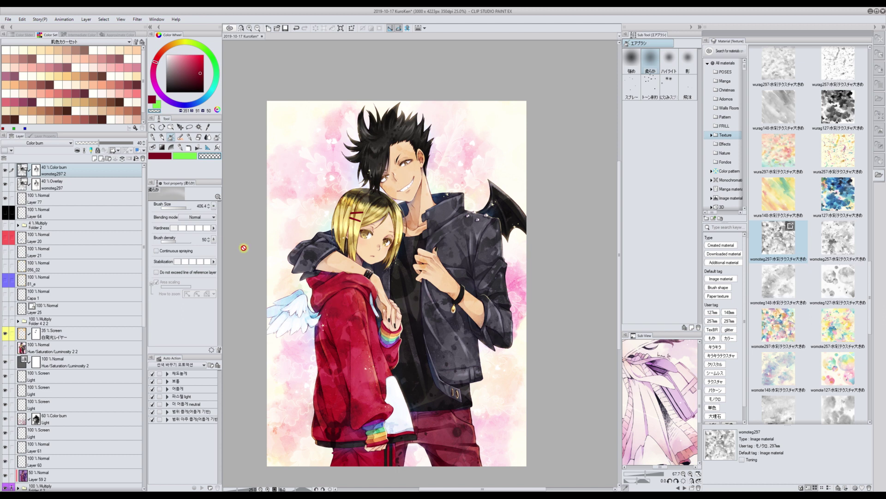
Toggle the visibility of both texture layers to compare the illustration with and without the texture.
left_click(30, 186)
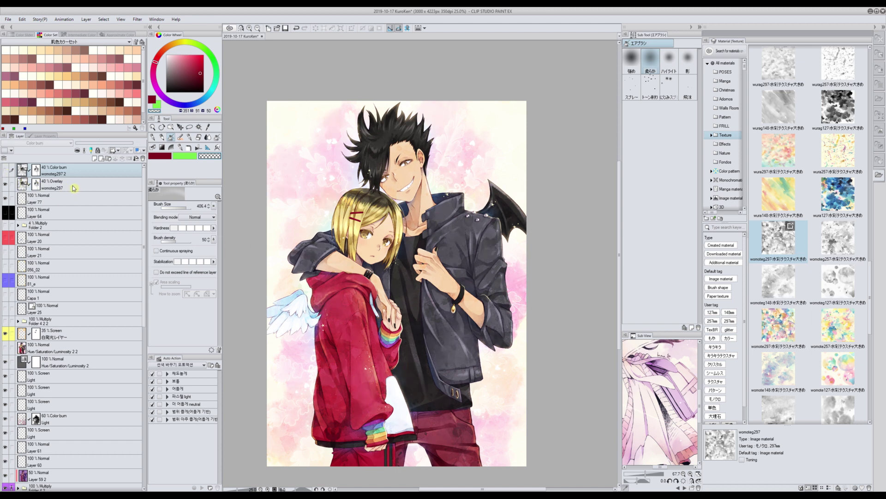
left_click(6, 186)
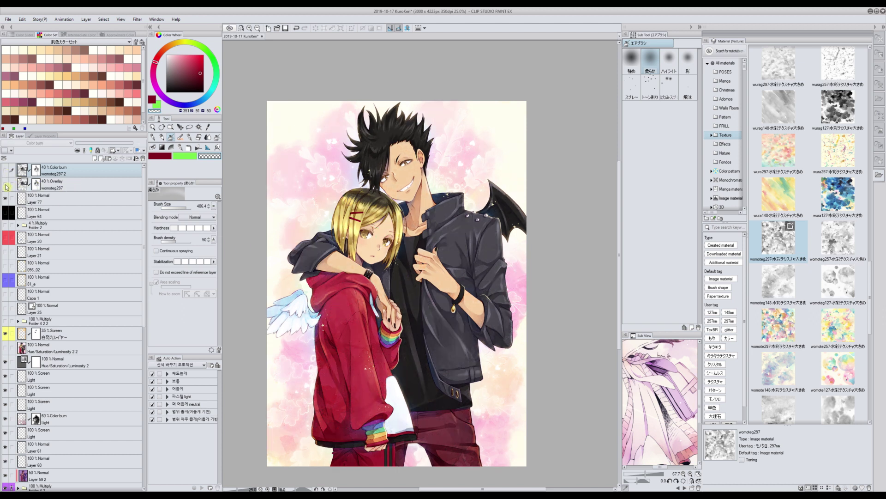
left_click(6, 186)
left_click(6, 172)
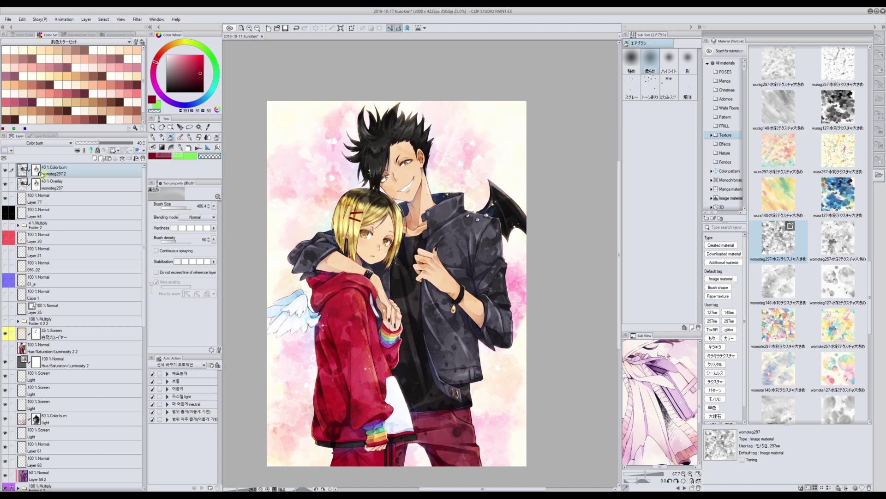
Set the Color burn copy's opacity to 26% and clear more texture from the skin on its mask with the soft airbrush.
left_click(91, 144)
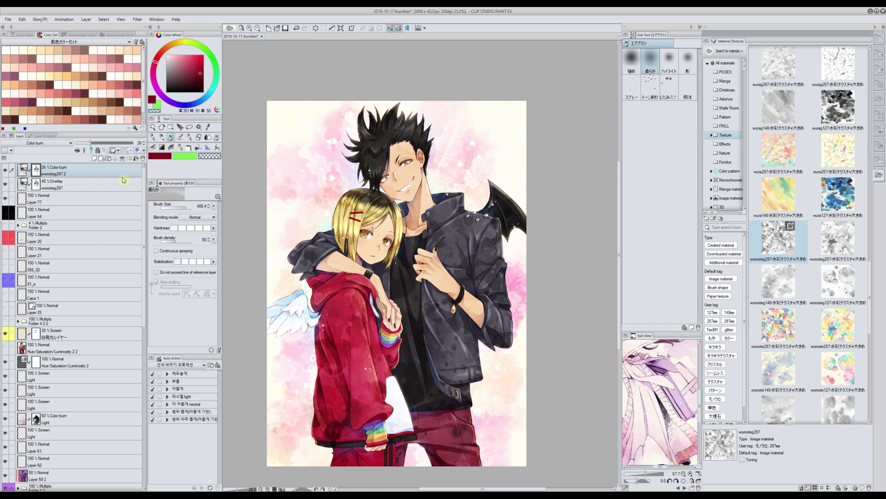
left_click_drag(400, 164, 408, 159)
key("ctrl+z")
left_click(421, 259)
key("ctrl+z")
left_click(466, 241)
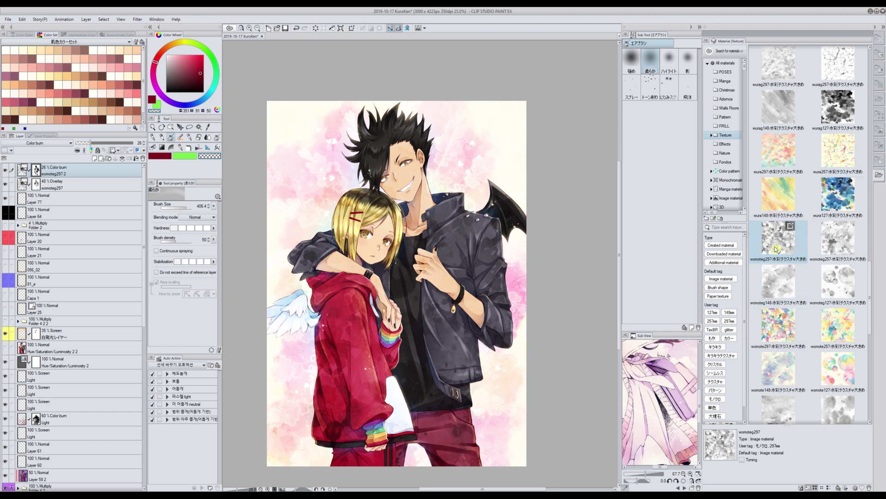
Hide both womoteg297 texture layers, select Layer 77, and set the womoteg148 texture material to tile in Reverse mode.
left_click(7, 182)
left_click(49, 202)
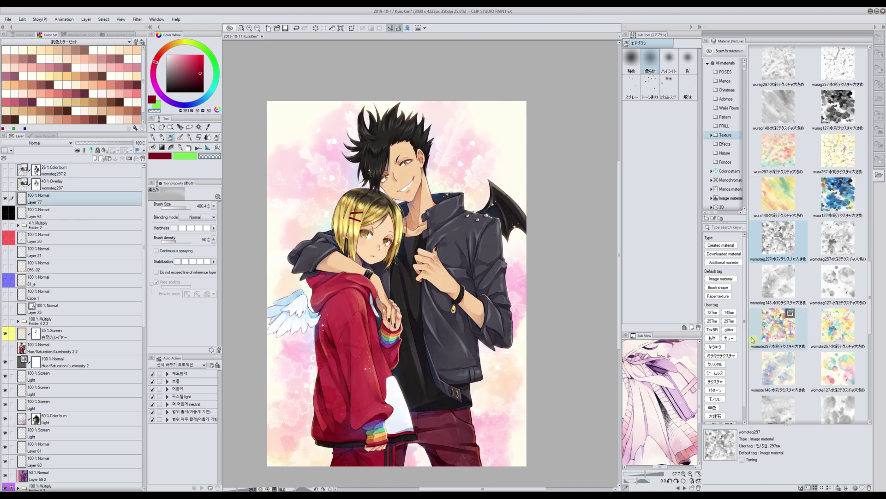
left_click(779, 284)
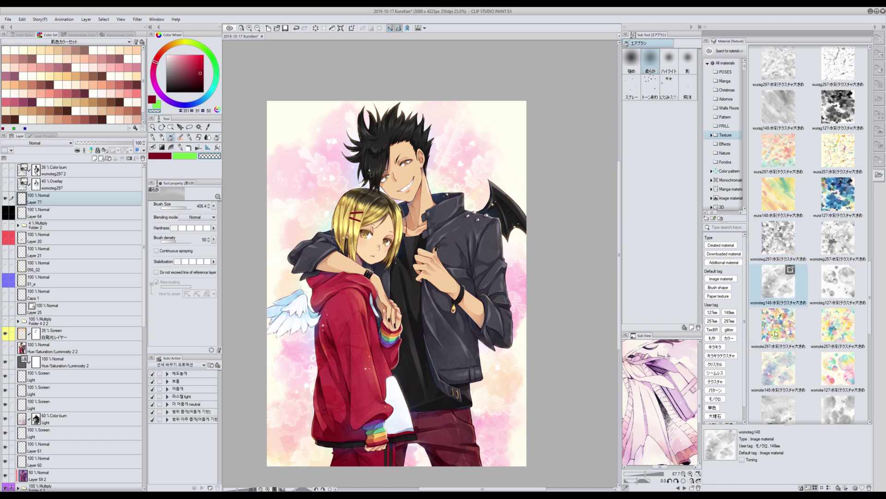
left_click(855, 488)
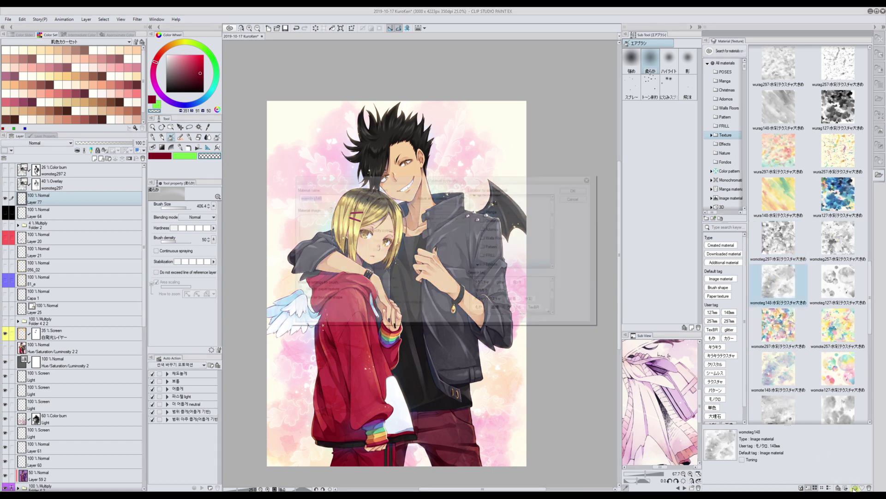
left_click(366, 207)
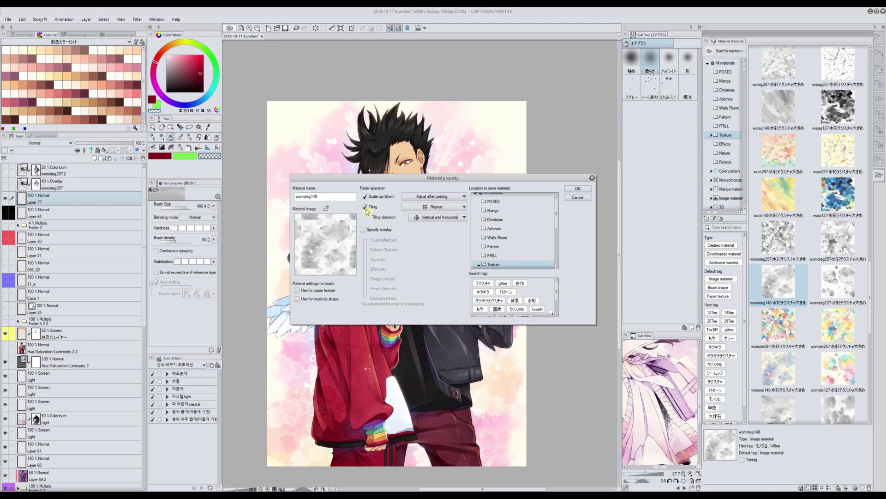
left_click(420, 208)
left_click(413, 230)
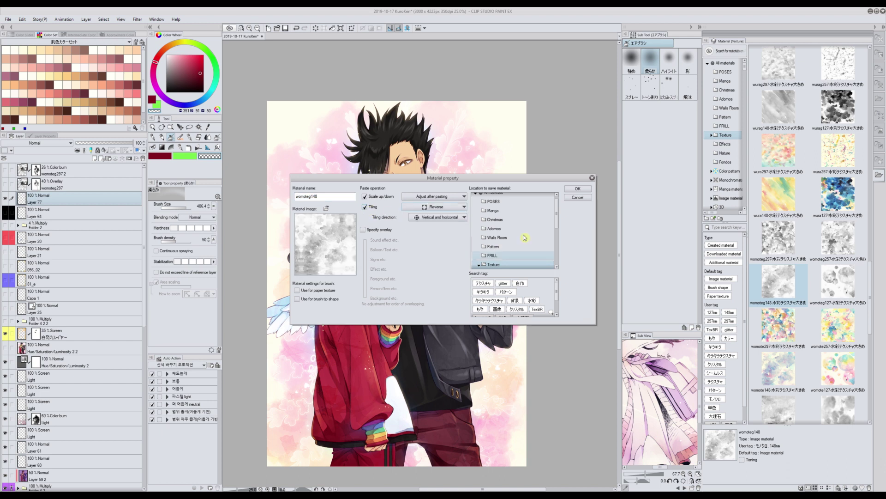
left_click(578, 189)
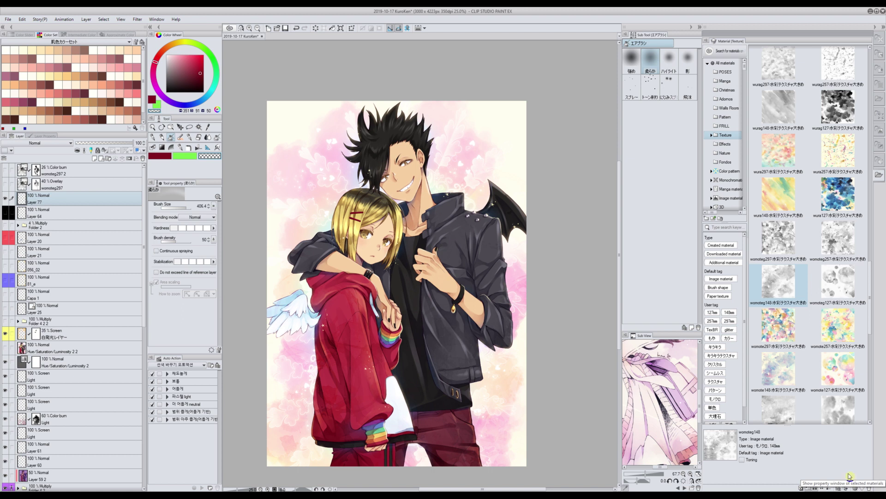
Place the womoteg148 texture above Layer 77, lower its opacity, and shift the tiled pattern down and to the right.
left_click_drag(769, 294, 396, 271)
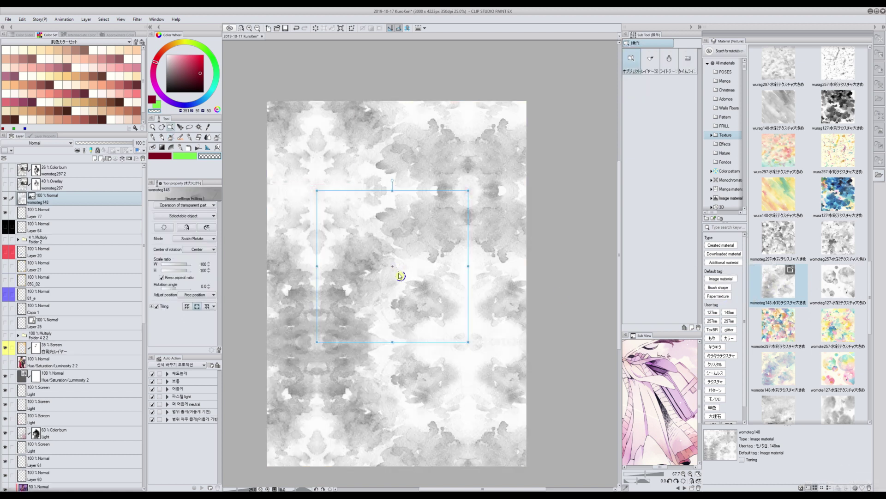
left_click(119, 145)
left_click(117, 144)
left_click_drag(333, 286, 363, 320)
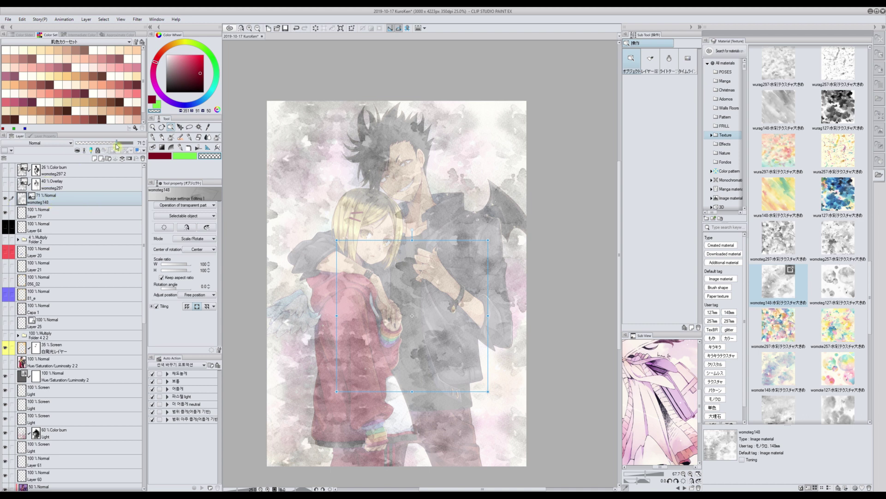
Set the womoteg148 layer's blending mode to Overlay and its opacity to 34%.
left_click(34, 143)
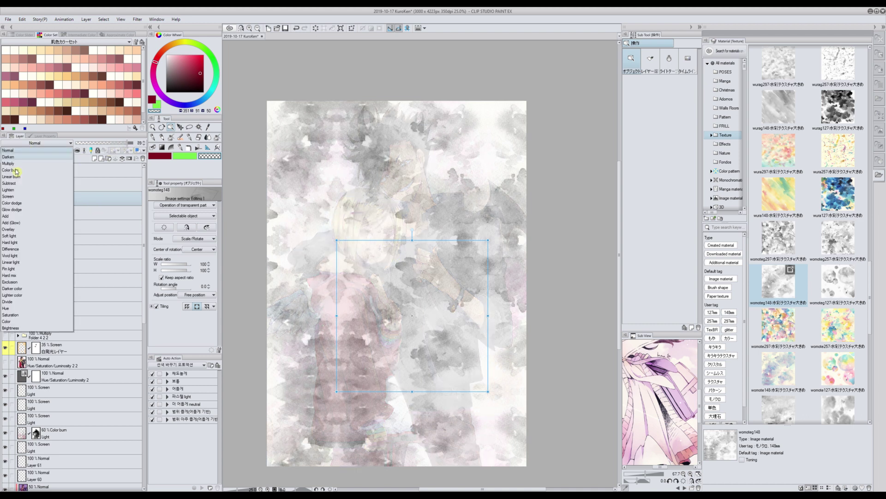
left_click(12, 238)
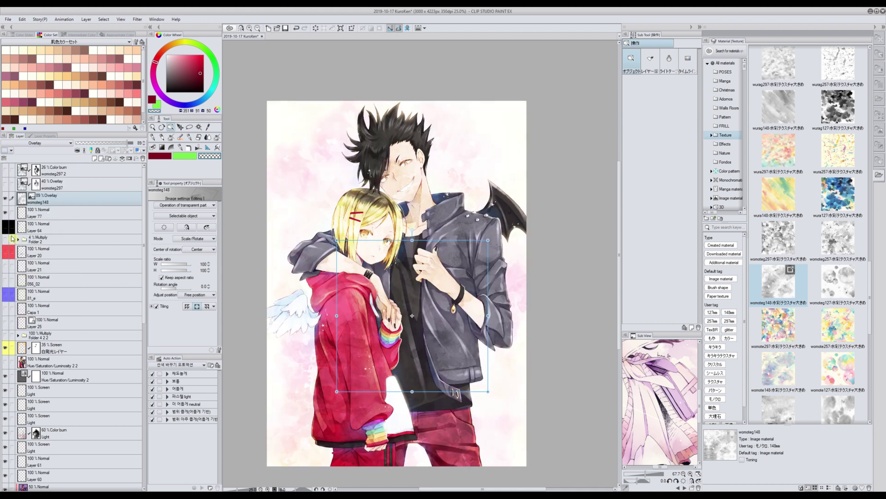
left_click(97, 143)
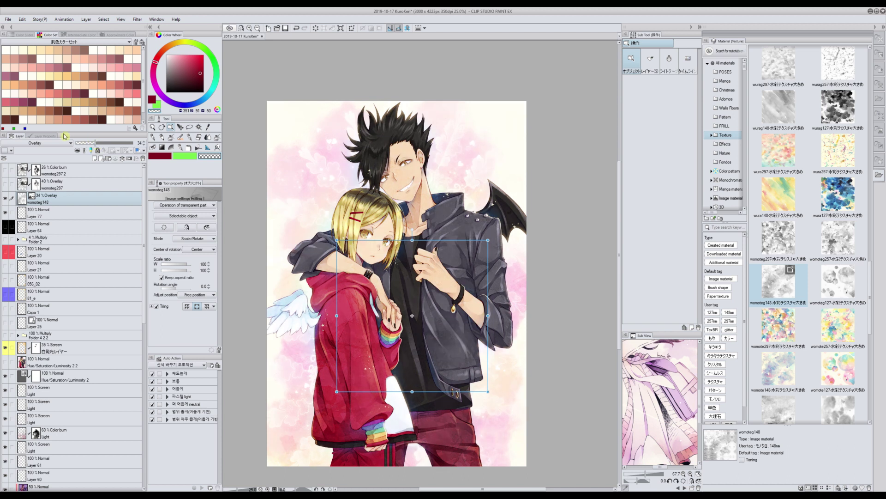
Duplicate the womoteg148 texture layer and set the copy's blending mode to Color burn.
right_click(45, 198)
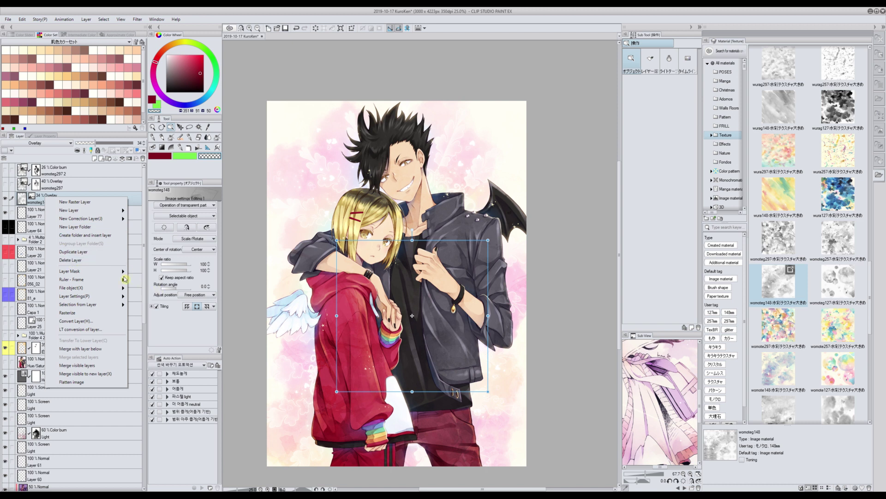
left_click(67, 253)
left_click(21, 144)
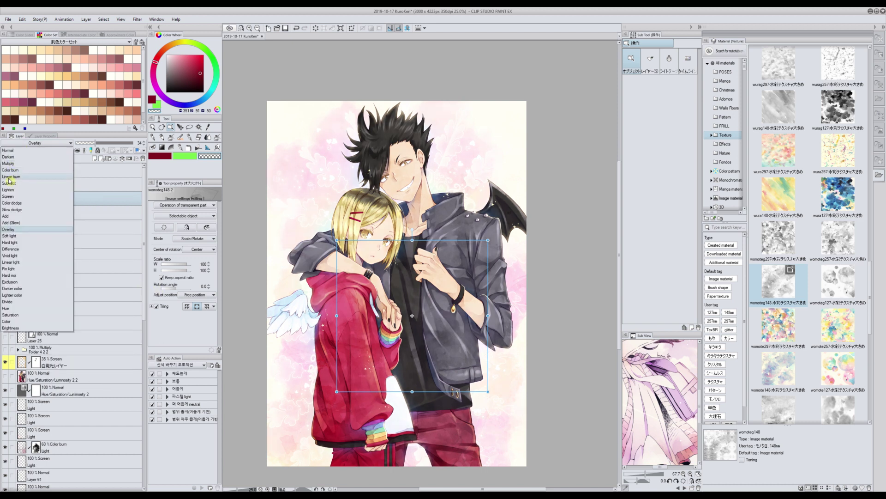
left_click(10, 171)
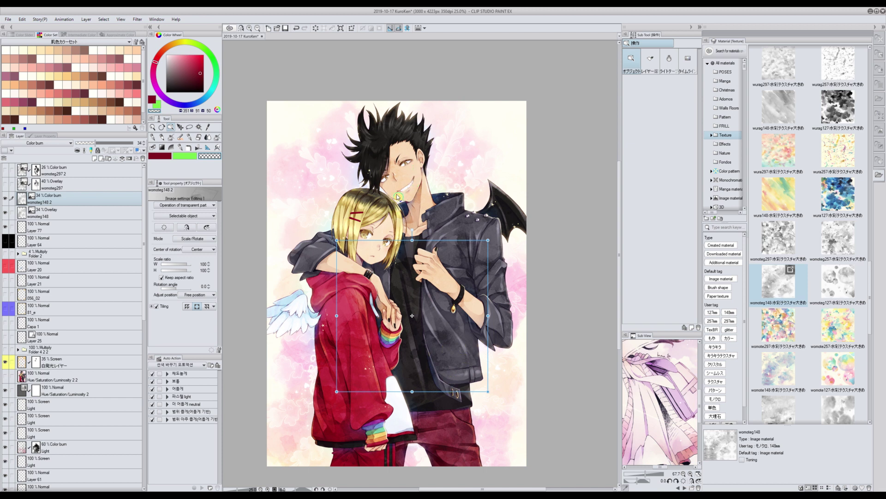
Add layer masks to both womoteg148 layers and clear the texture from the face areas with the soft airbrush in transparent colour.
left_click(130, 159)
left_click(171, 137)
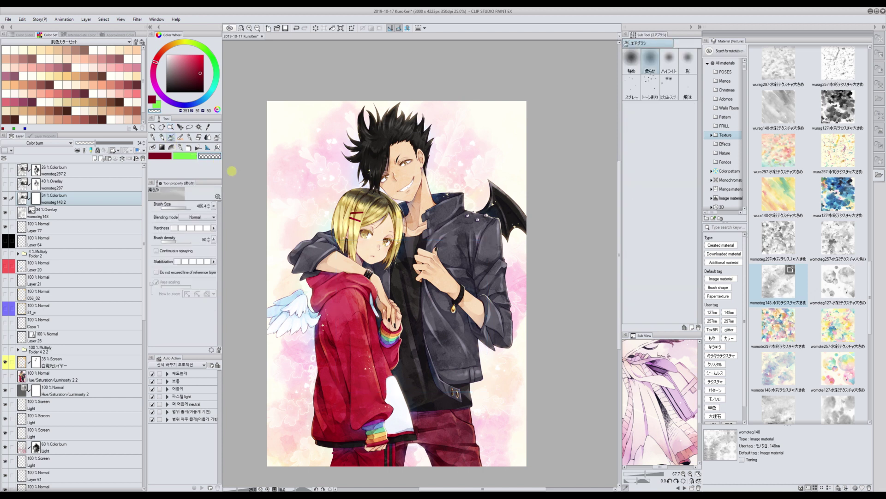
mouse_move(412, 183)
left_mouse_down()
mouse_move(409, 203)
mouse_move(393, 175)
left_mouse_up()
left_click(63, 221)
left_click(130, 158)
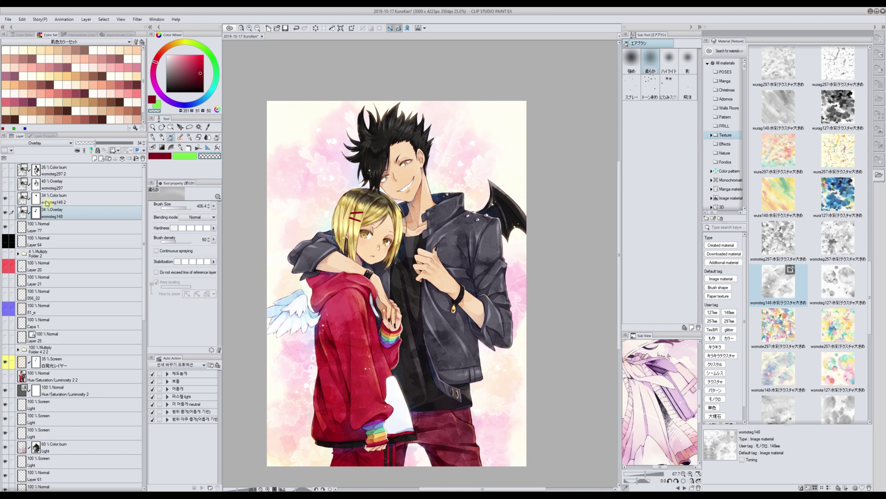
left_click(69, 198)
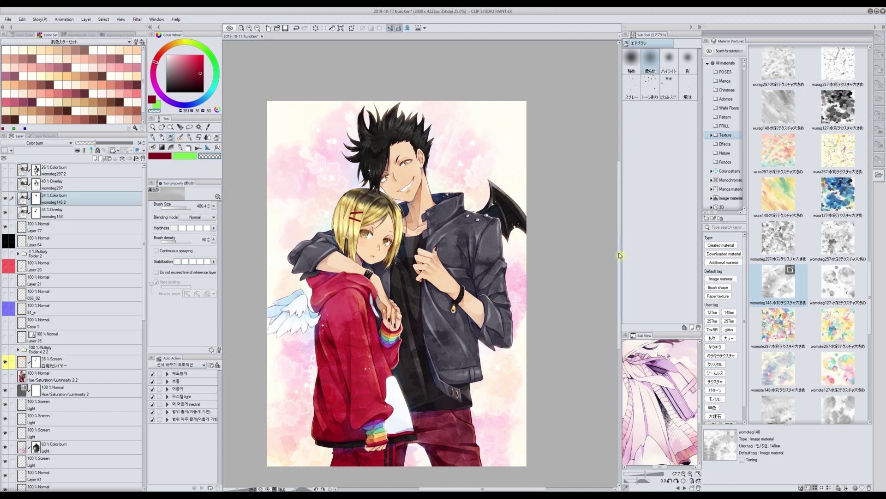
scroll(620, 261, "down", 3)
scroll(621, 260, "up", 1)
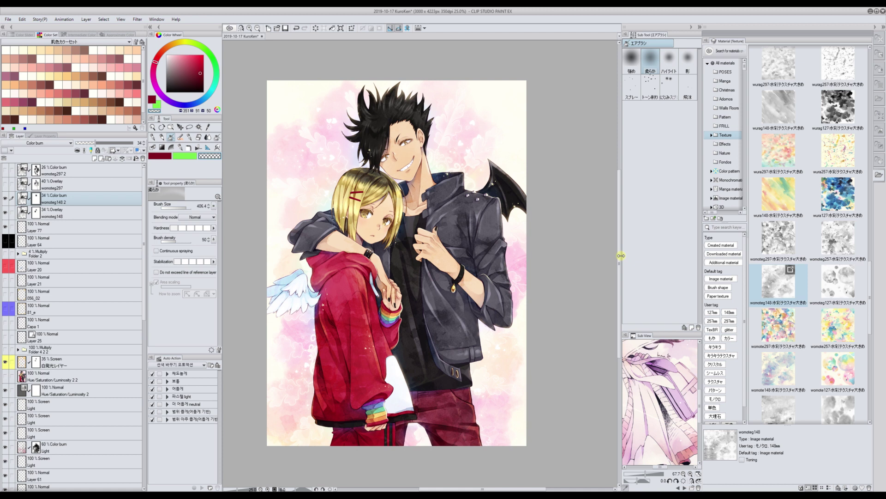
scroll(621, 268, "up", 2)
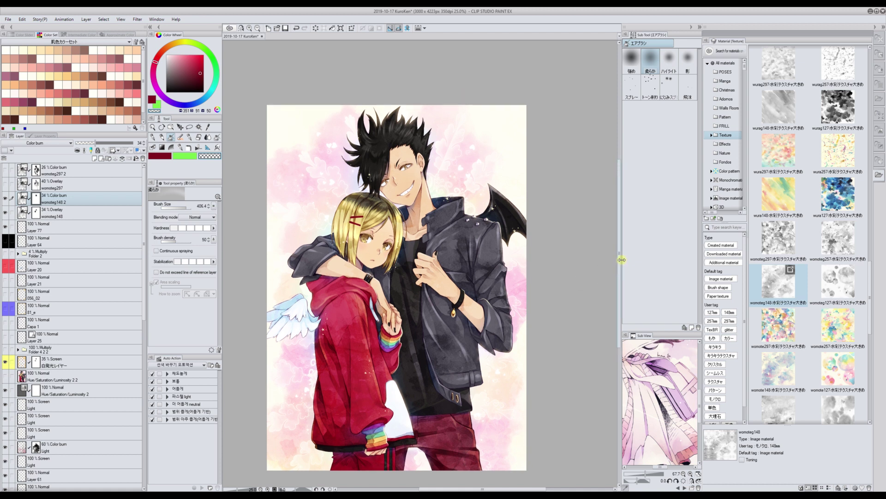
scroll(608, 272, "down", 3)
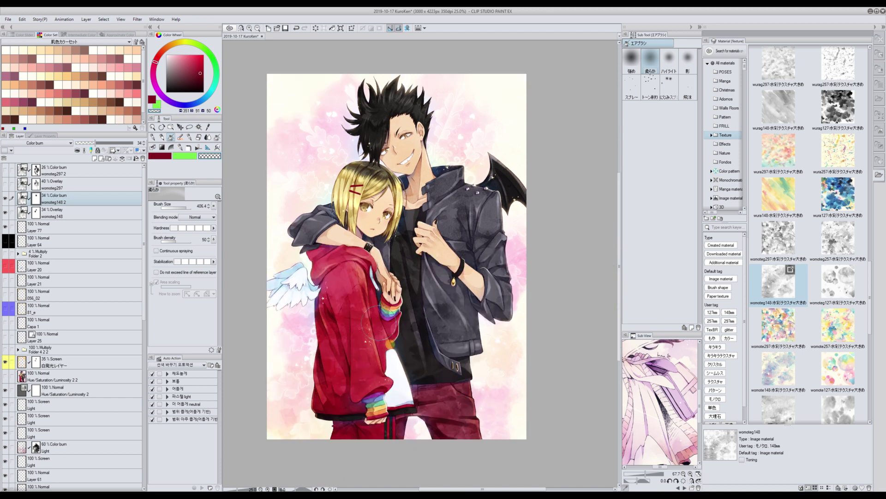
scroll(621, 261, "up", 1)
scroll(621, 262, "up", 3)
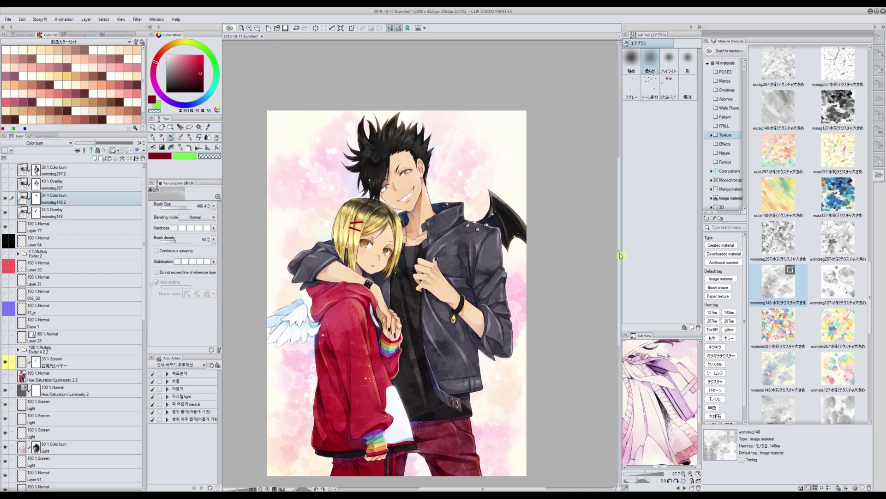
scroll(621, 268, "down", 4)
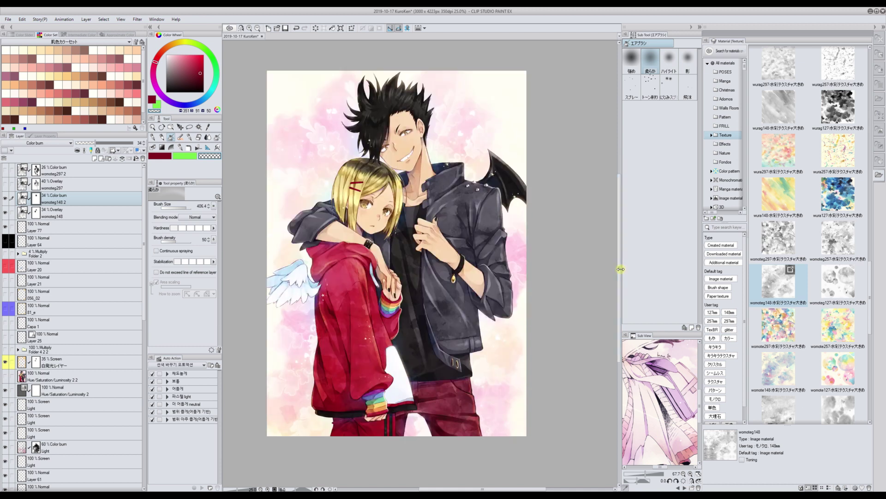
scroll(619, 271, "up", 2)
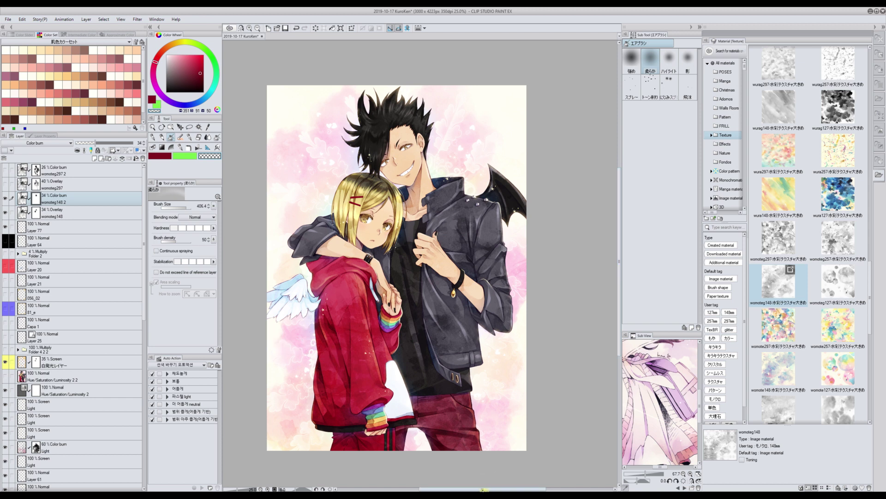
scroll(484, 489, "left", 2)
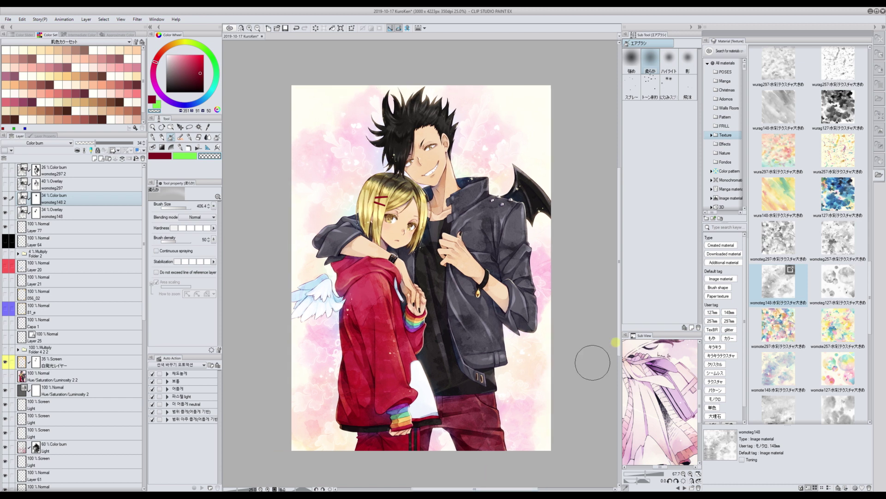
scroll(619, 262, "up", 1)
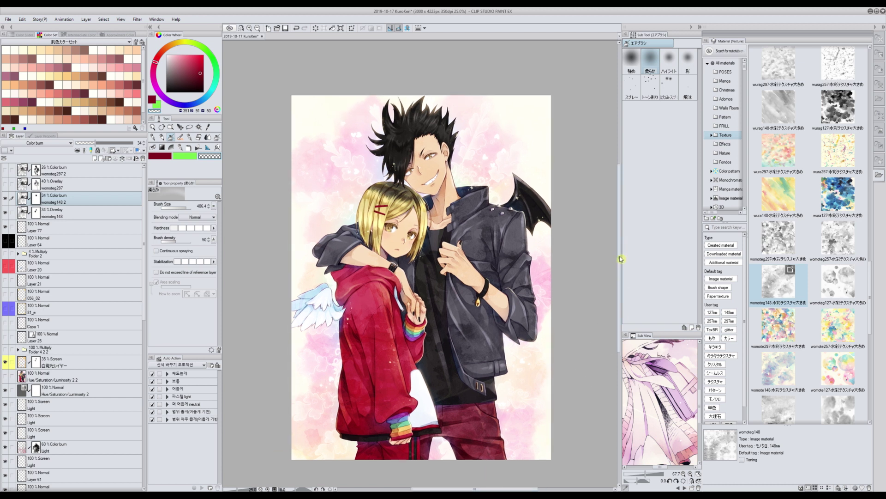
scroll(621, 259, "down", 1)
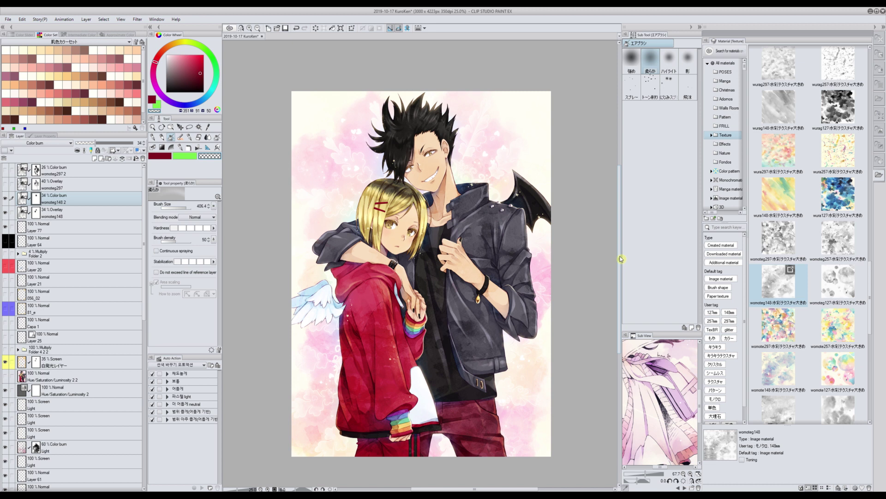